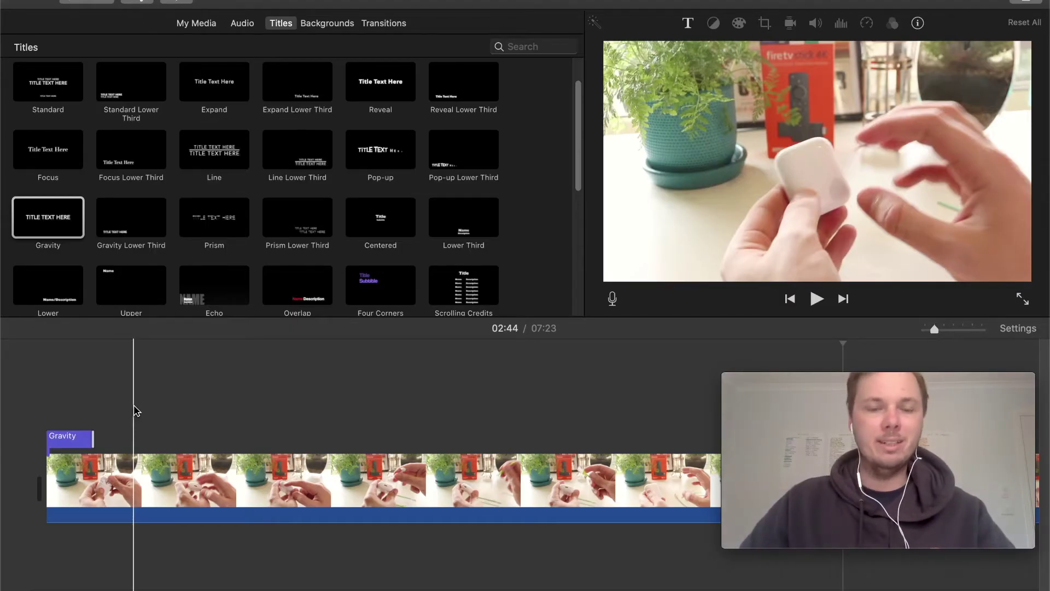
# Browse the Titles list, then select the Gravity title clip at the start of the timeline
pyautogui.scroll(2, 223, 247)
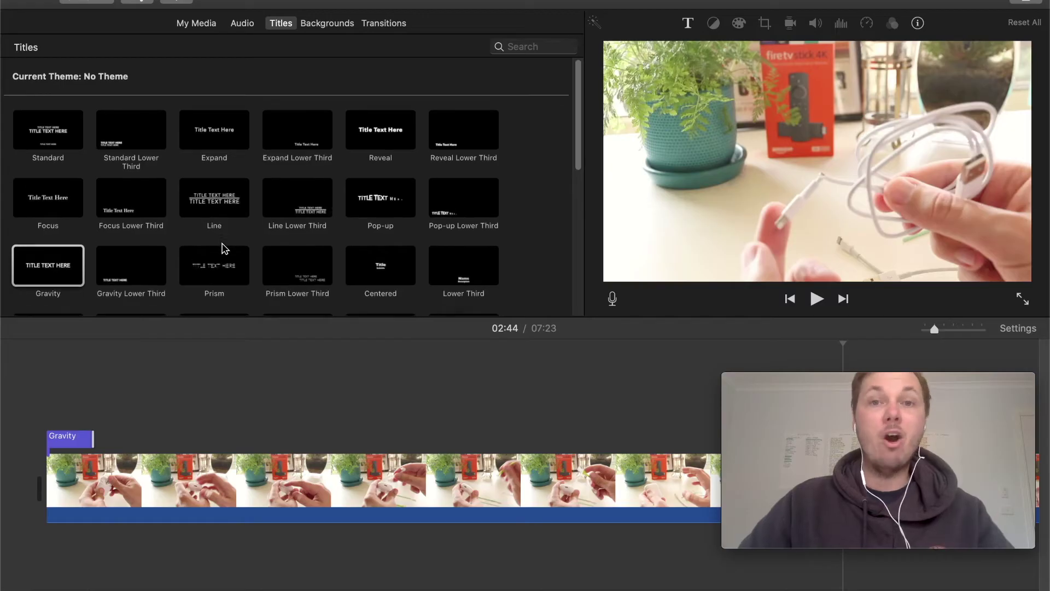
pyautogui.scroll(-5, 223, 247)
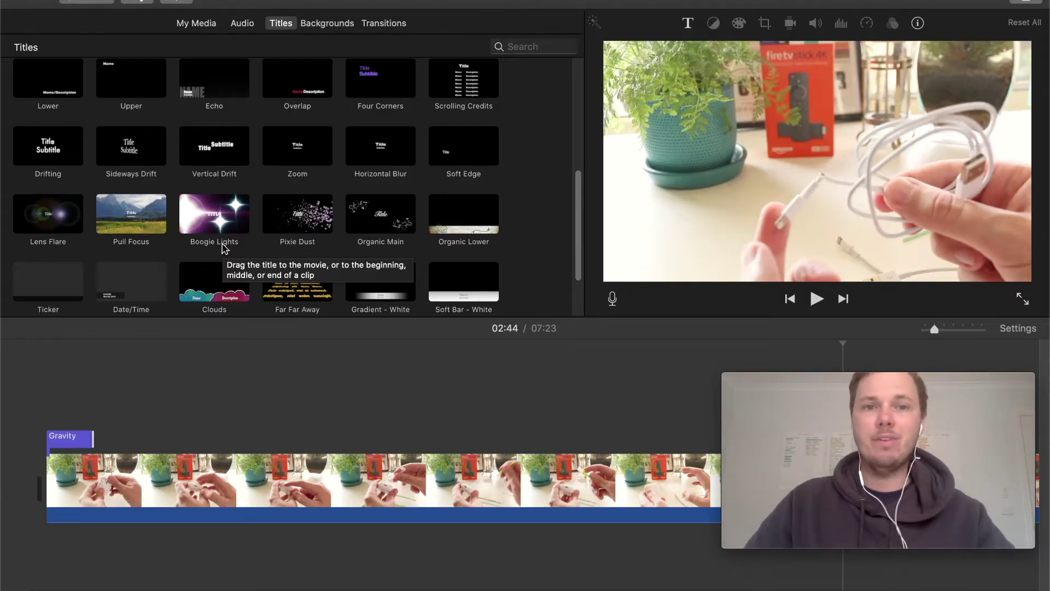
pyautogui.scroll(5, 345, 186)
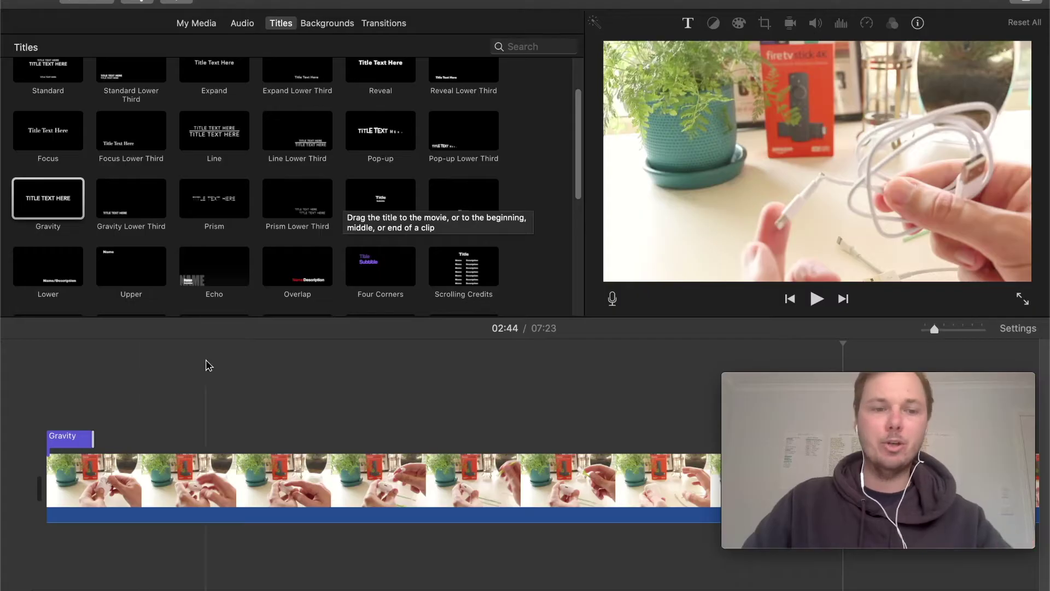
pyautogui.click(80, 443)
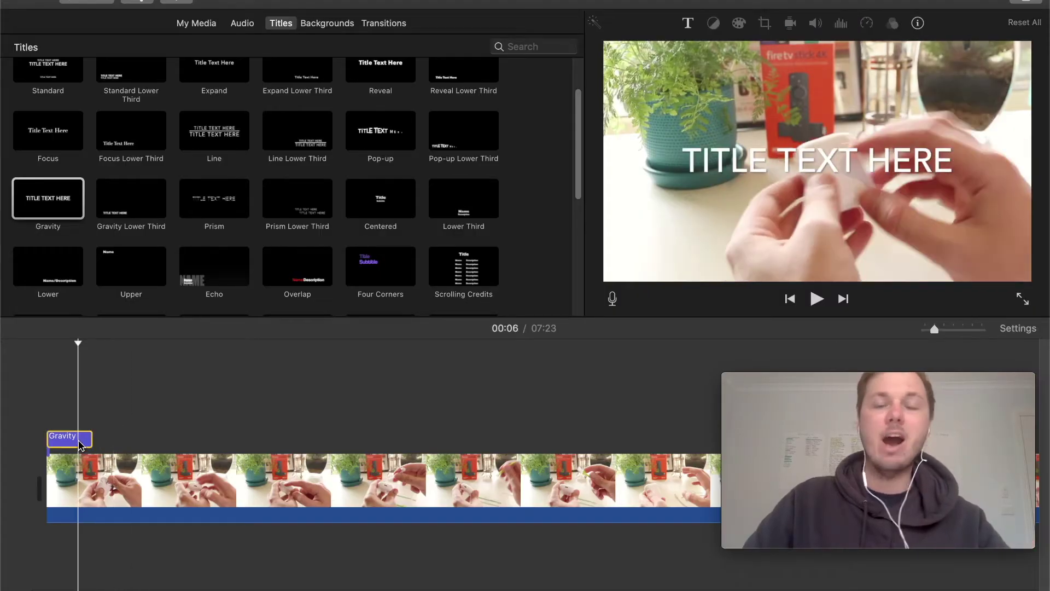
# Open the Gravity title for editing, then delete the title clip from the timeline
pyautogui.doubleClick(80, 444)
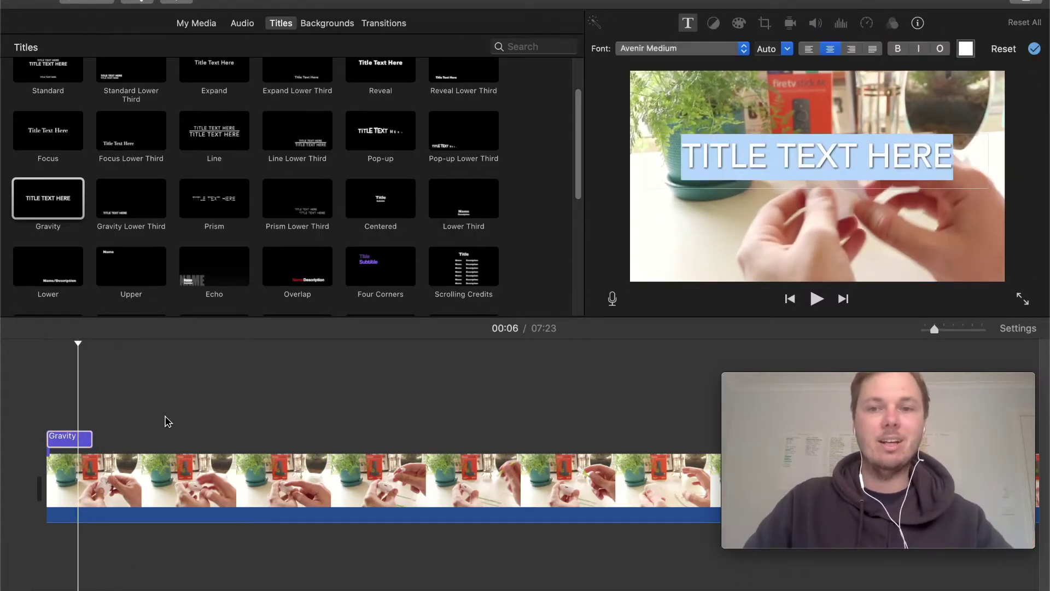
pyautogui.moveTo(767, 154); pyautogui.dragTo(796, 156)
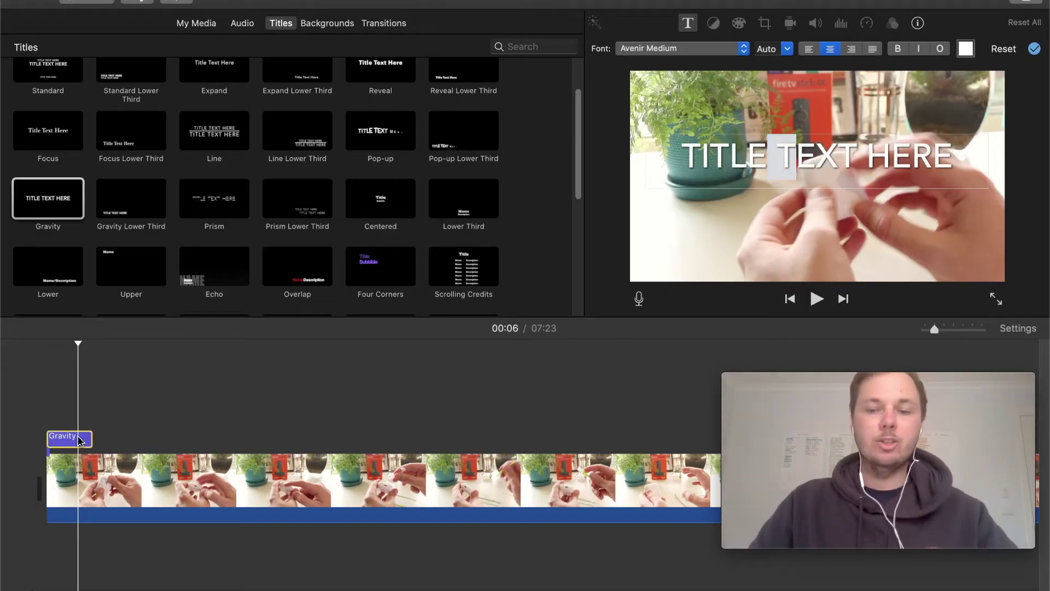
pyautogui.press('Delete')
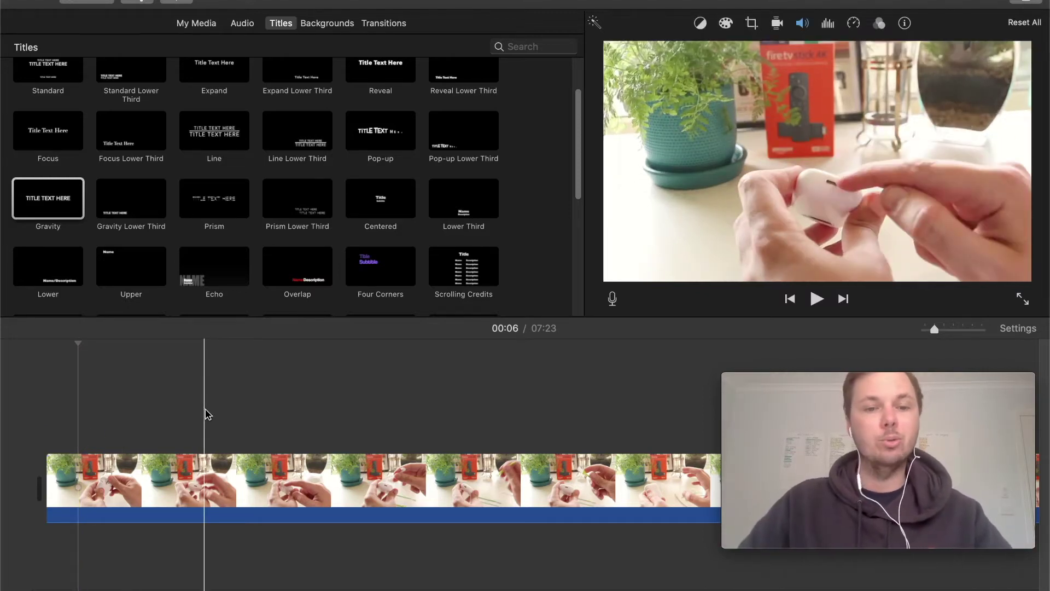
# Switch to Chrome's Canva 'youtuber net worth' design and open its download options
pyautogui.moveTo(318, 587)
pyautogui.click(318, 588)
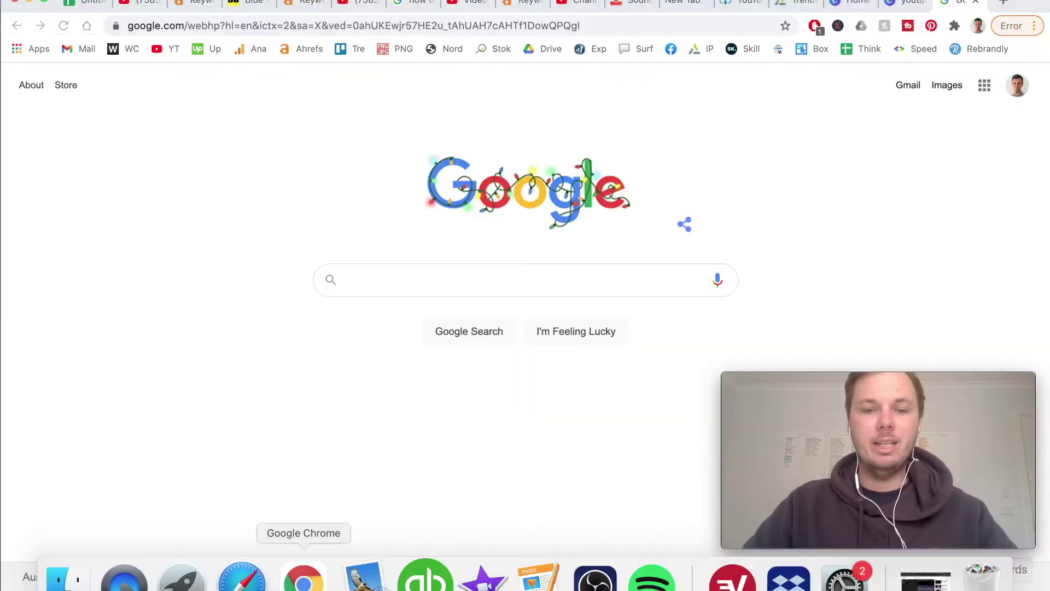
pyautogui.click(908, 2)
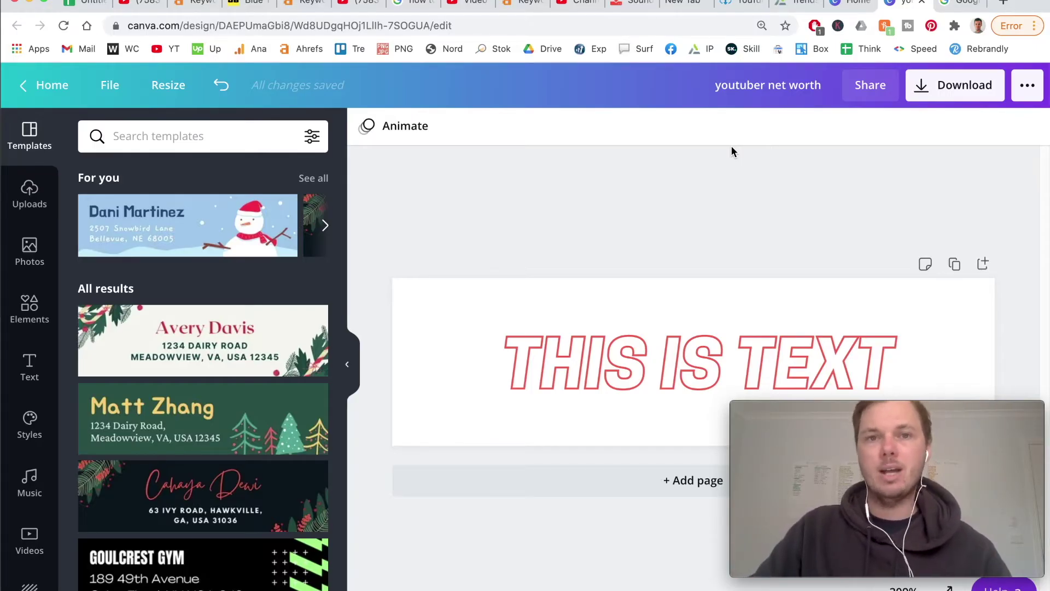
pyautogui.click(937, 89)
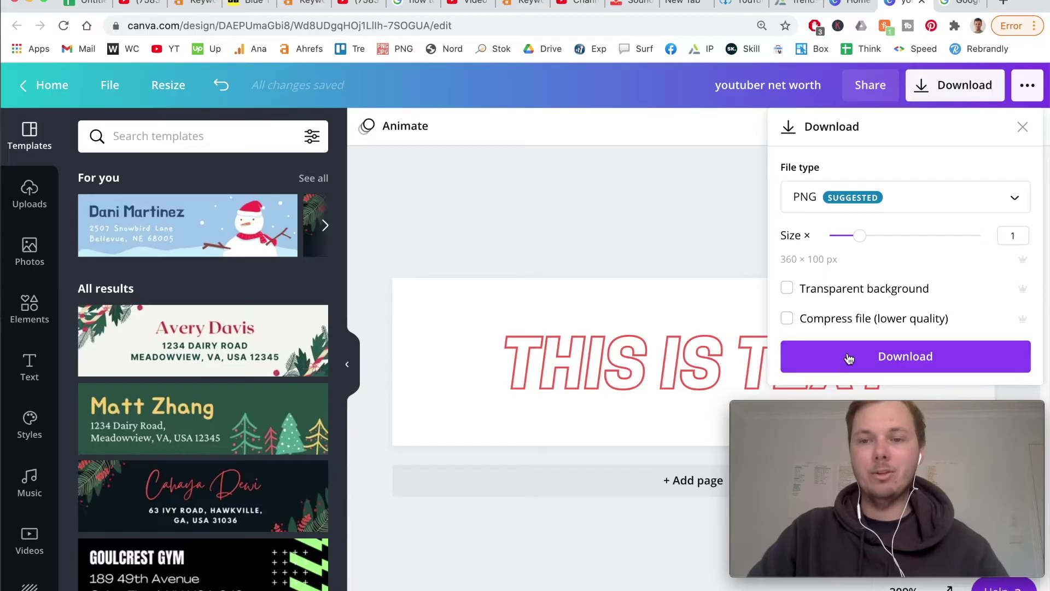
# Download the Canva design with file type PNG and dismiss the saved-design message
pyautogui.click(931, 202)
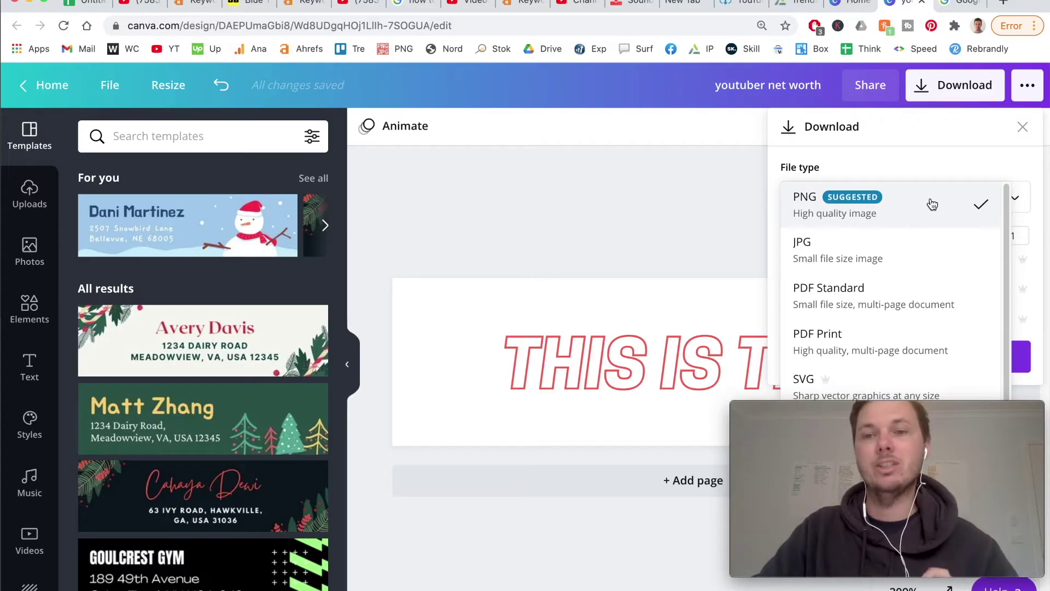
pyautogui.click(835, 203)
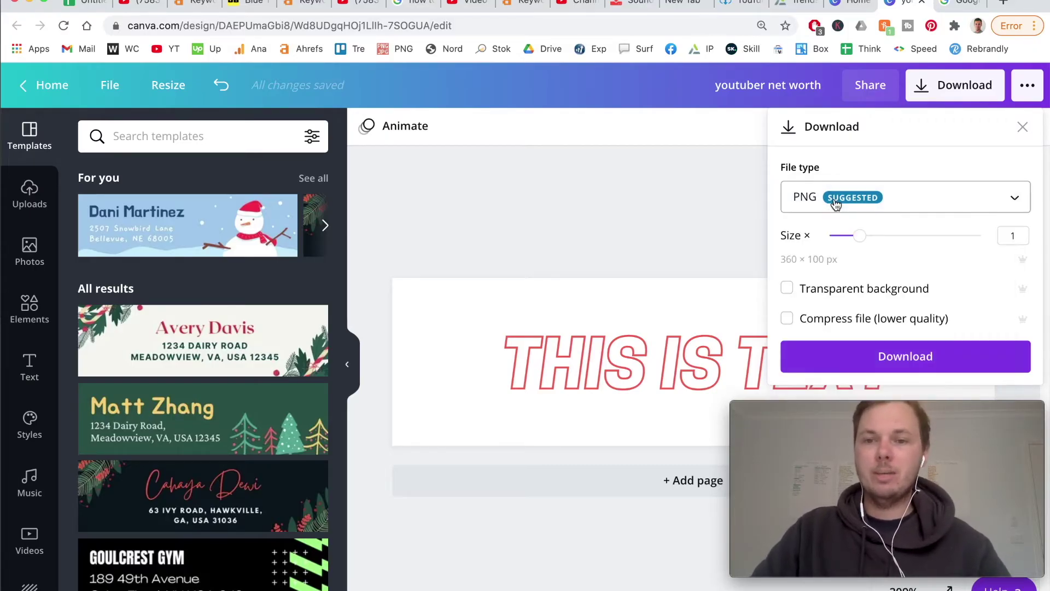
pyautogui.click(880, 359)
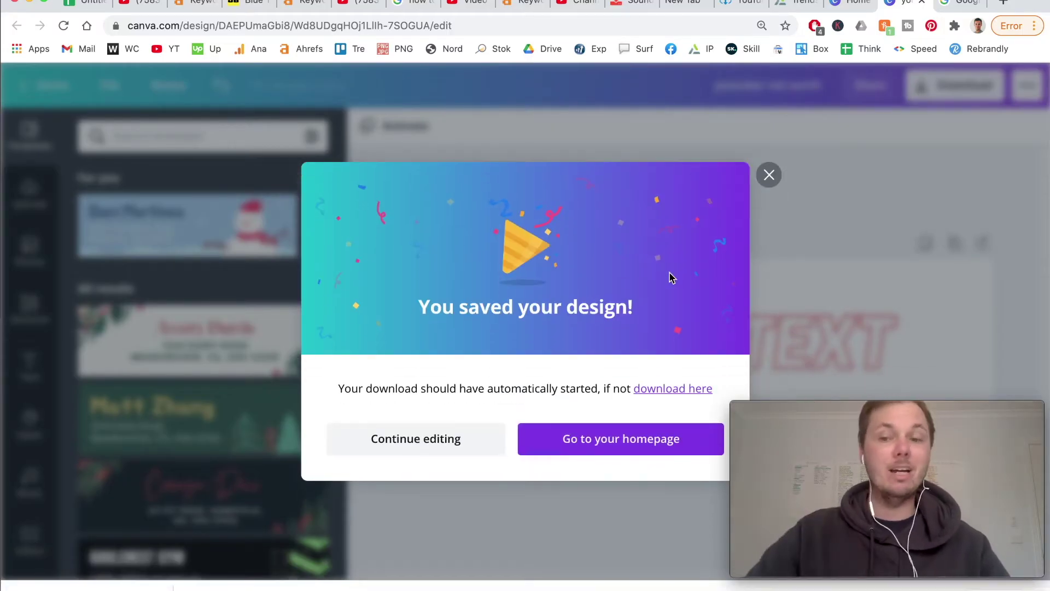
pyautogui.moveTo(672, 588)
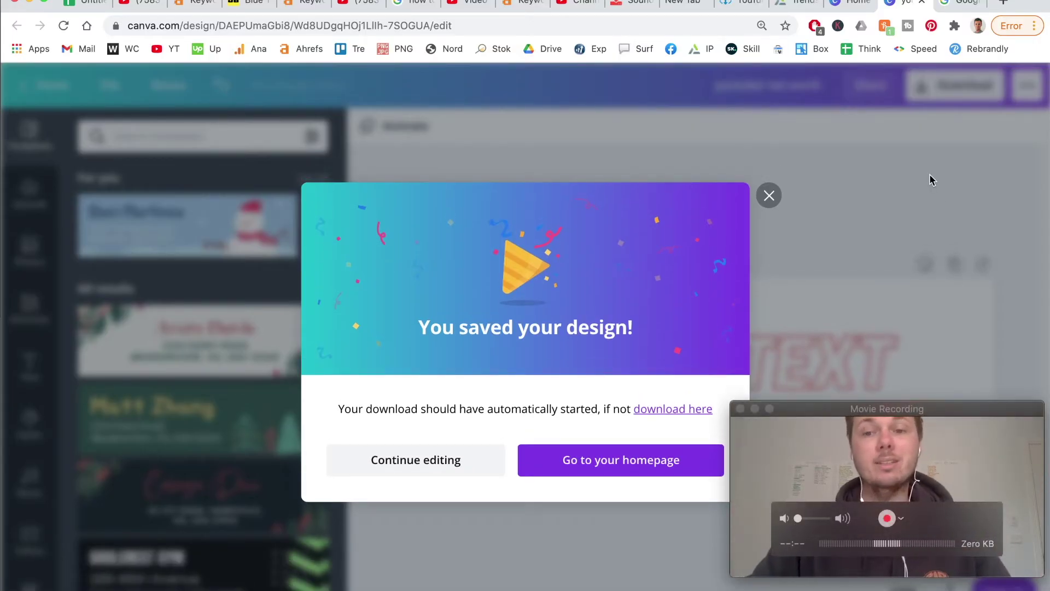
pyautogui.click(803, 438)
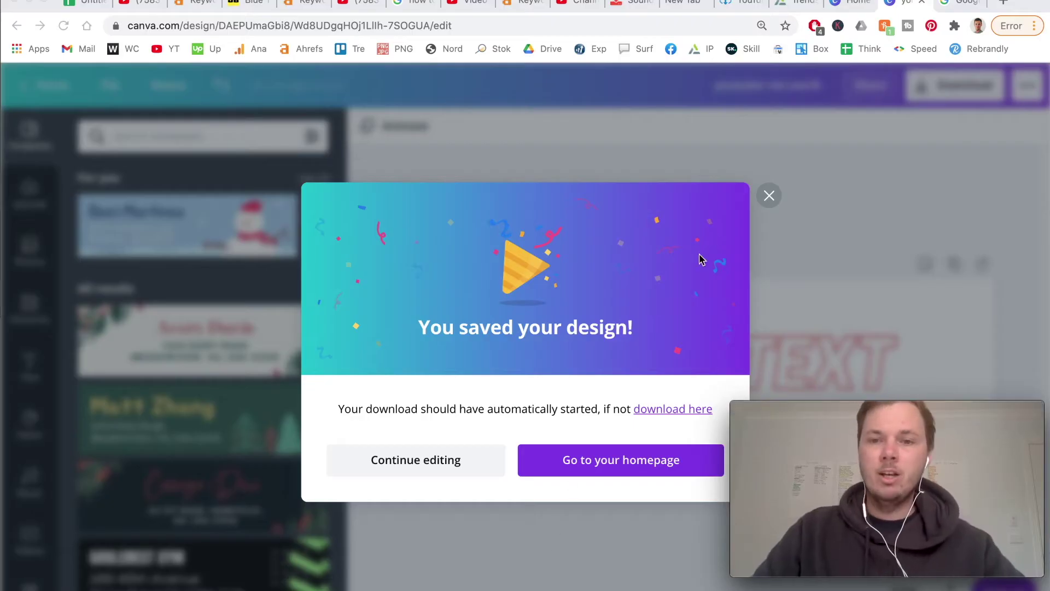
pyautogui.click(770, 195)
pyautogui.click(769, 196)
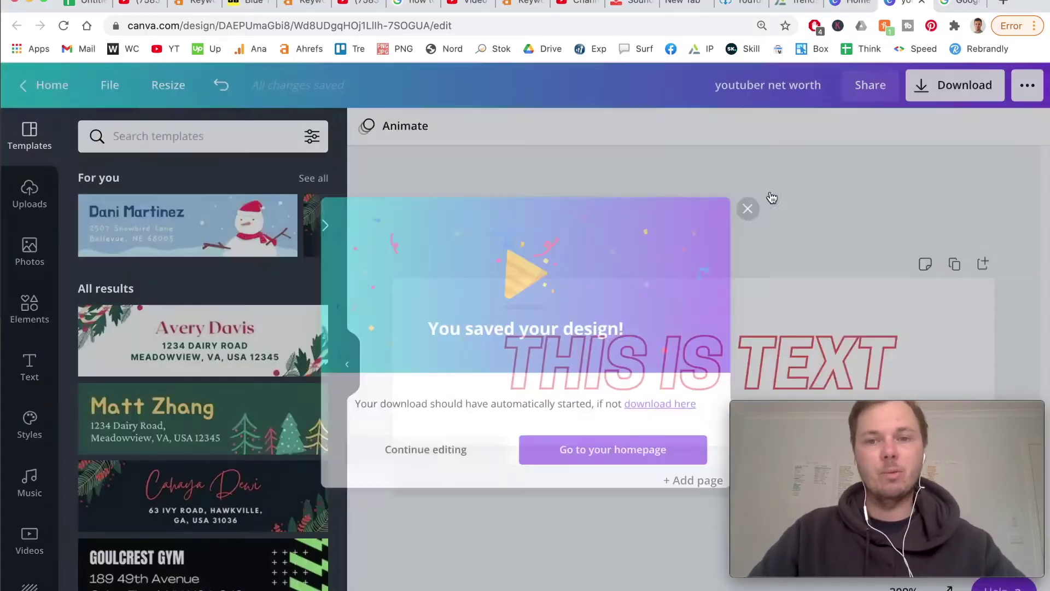
# Google 'make png transparent' and open the Online PNG Tools transparency page
pyautogui.click(960, 3)
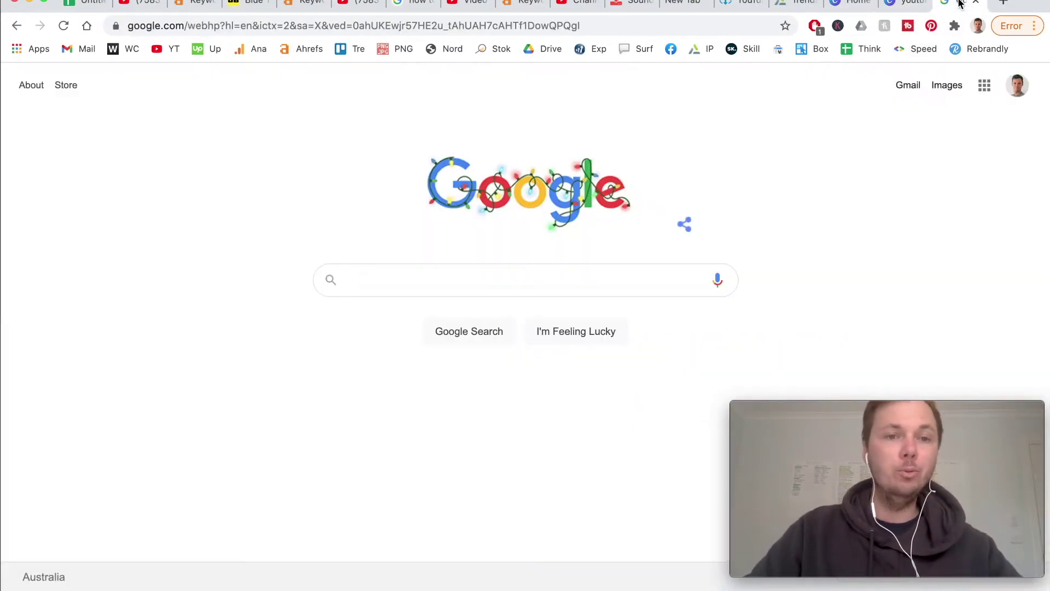
pyautogui.click(441, 280)
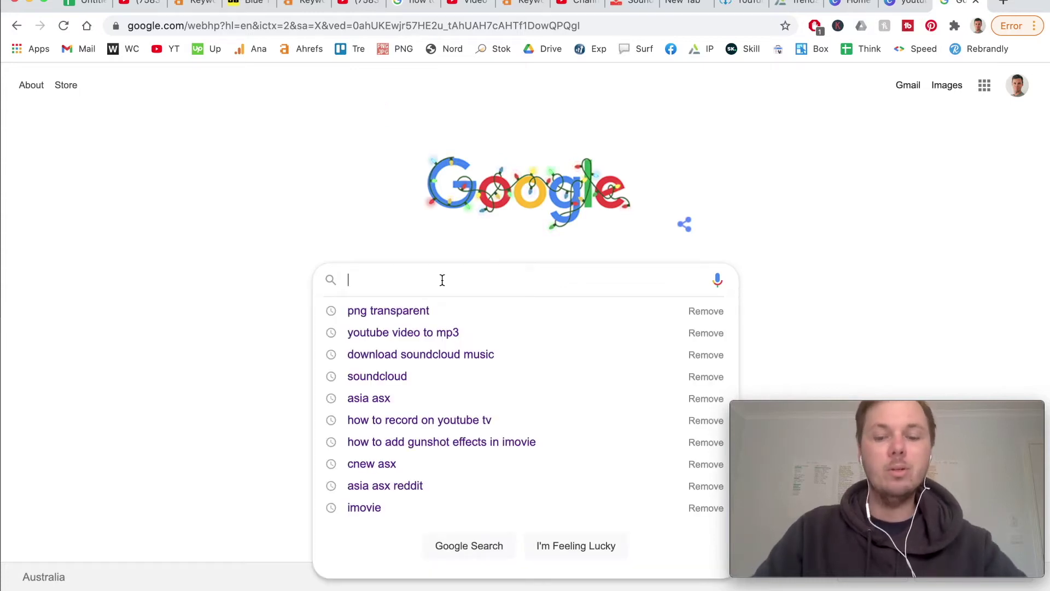
pyautogui.write('make p')
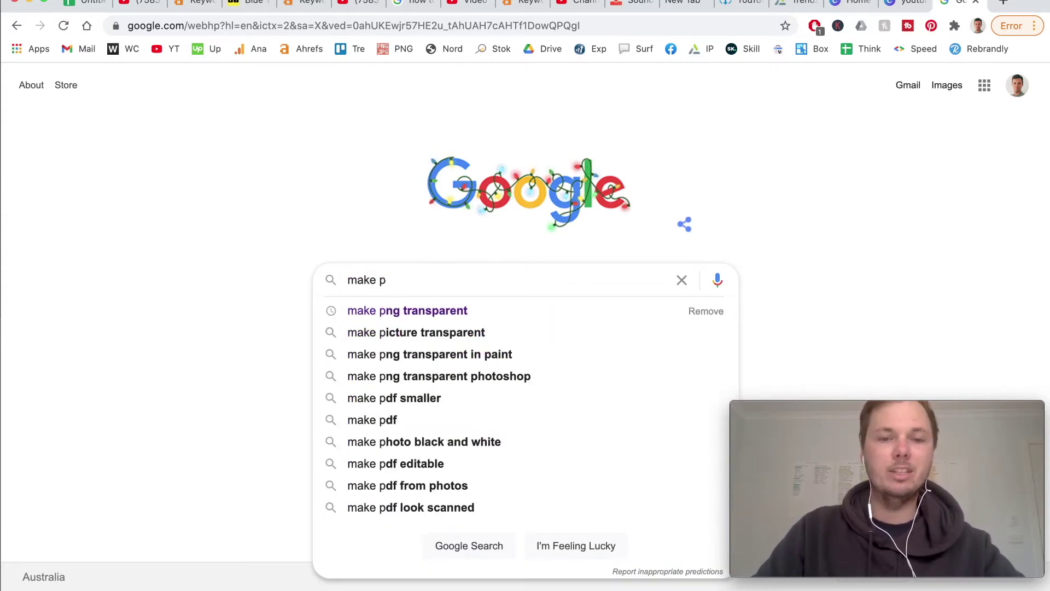
pyautogui.click(407, 310)
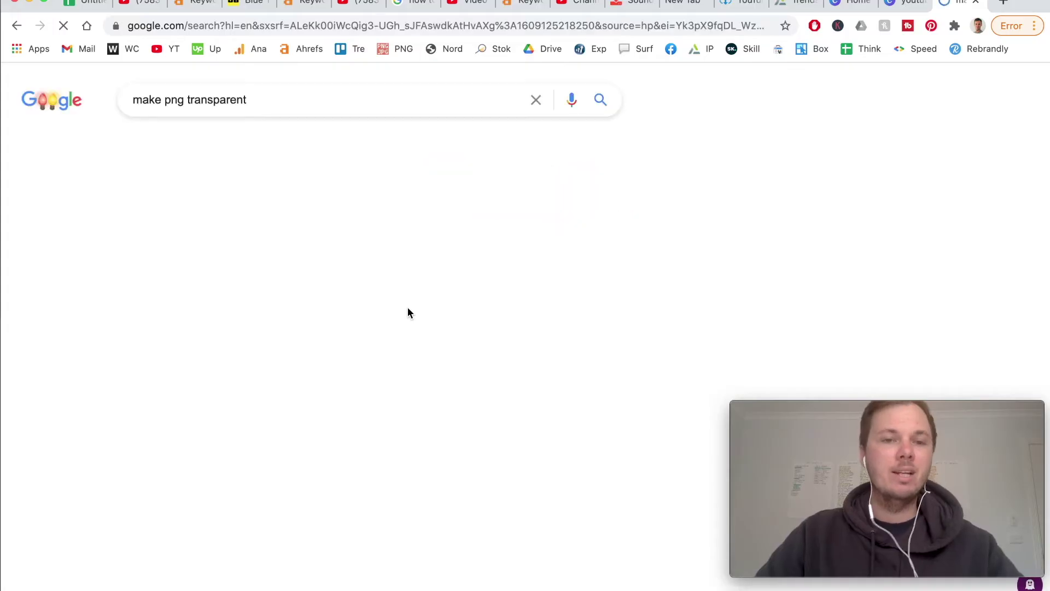
pyautogui.click(188, 94)
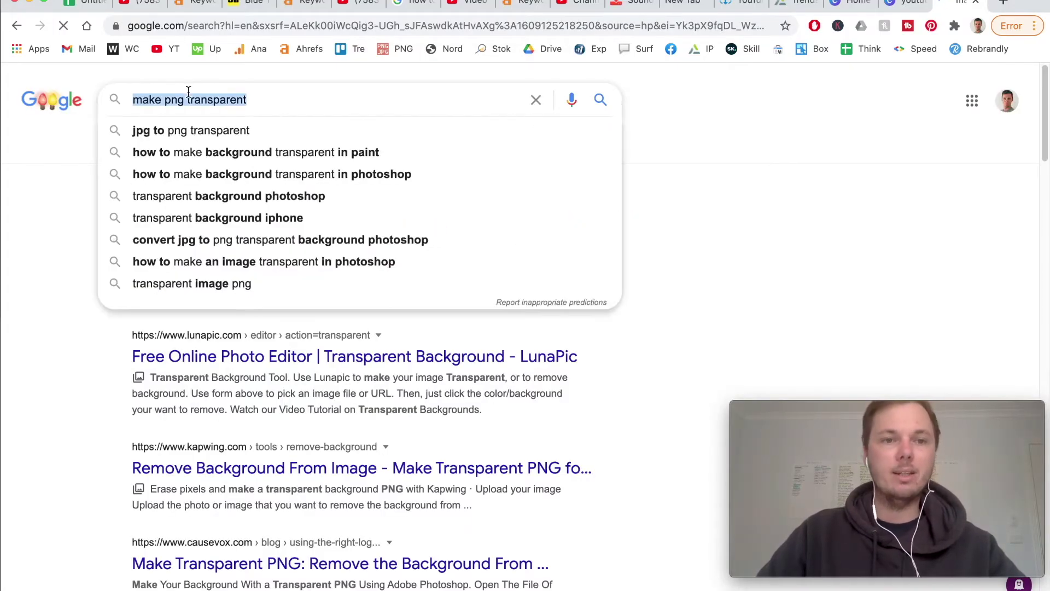
pyautogui.click(64, 361)
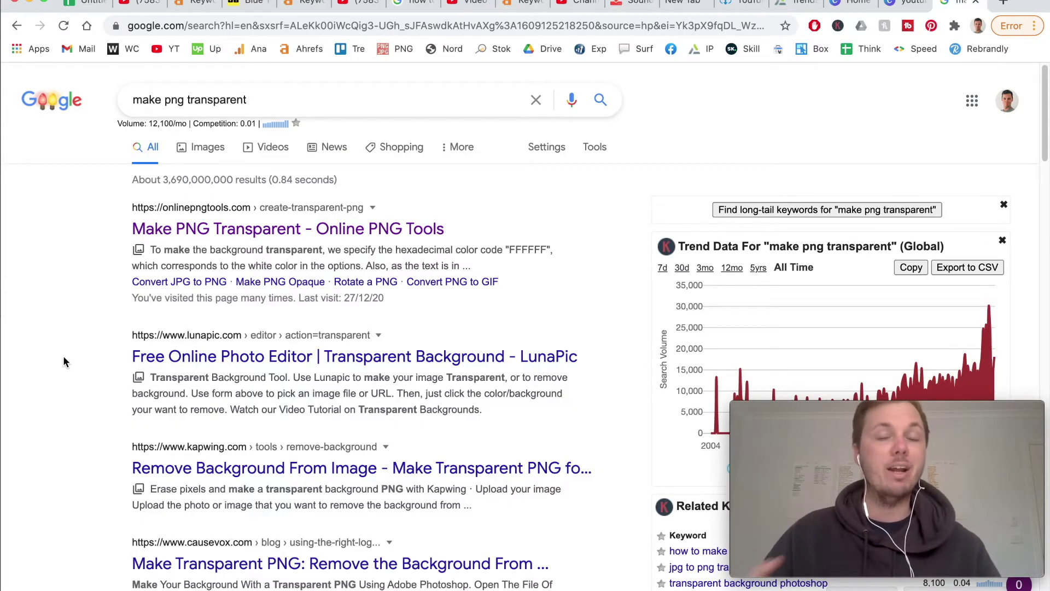
pyautogui.click(185, 234)
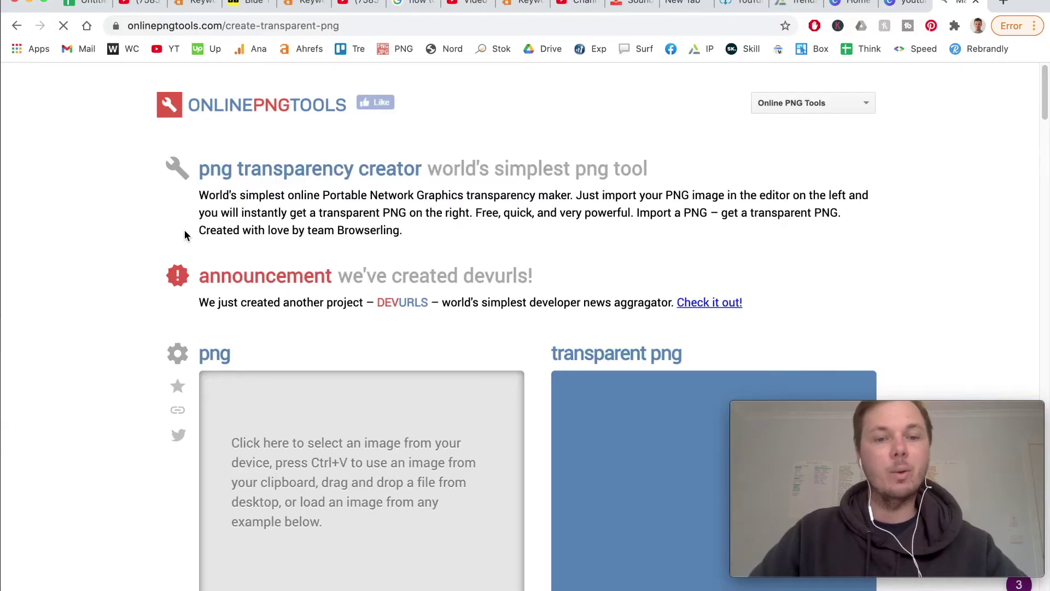
# Import youtuber net worth.png into Online PNG Tools' Create Transparent PNG tool
pyautogui.scroll(-3, 358, 234)
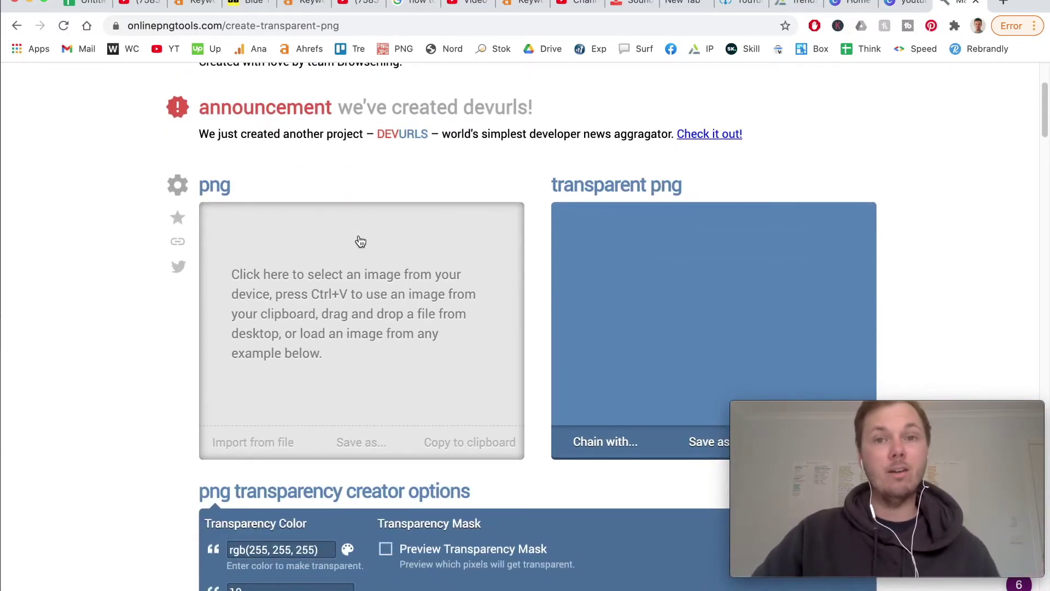
pyautogui.click(339, 281)
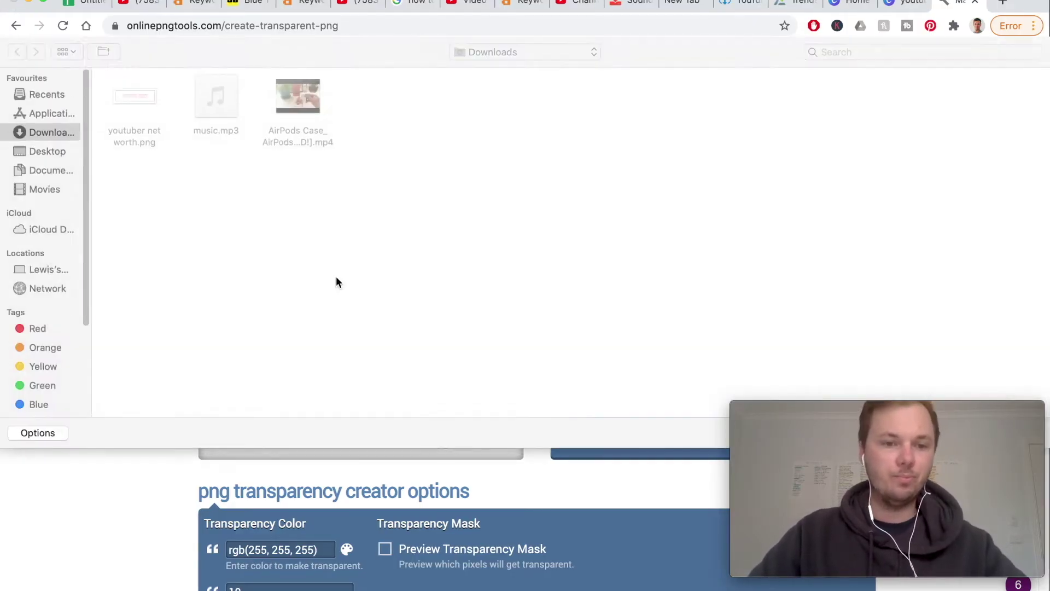
pyautogui.click(141, 99)
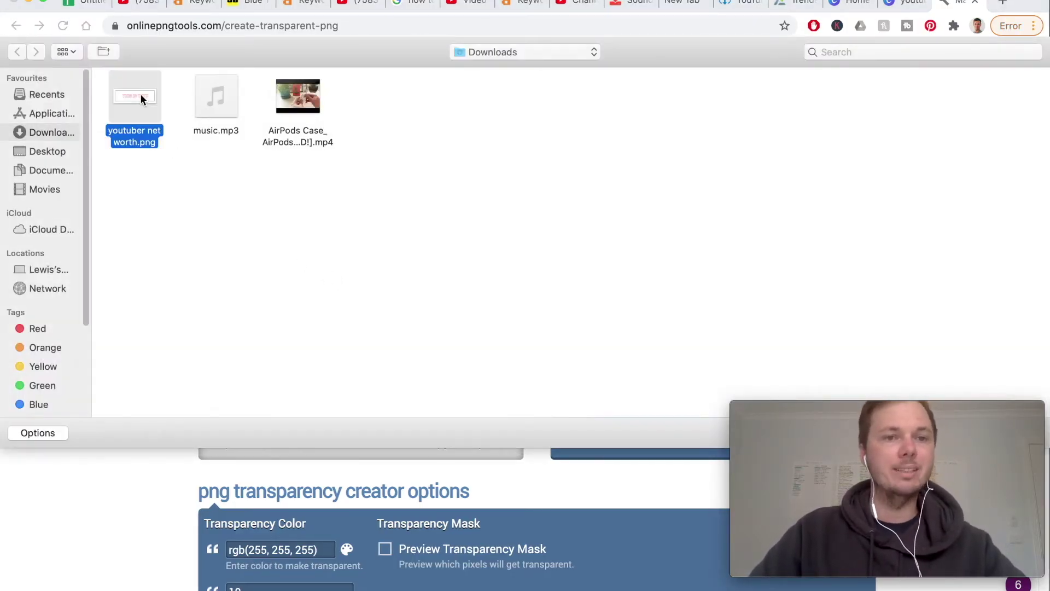
pyautogui.doubleClick(141, 99)
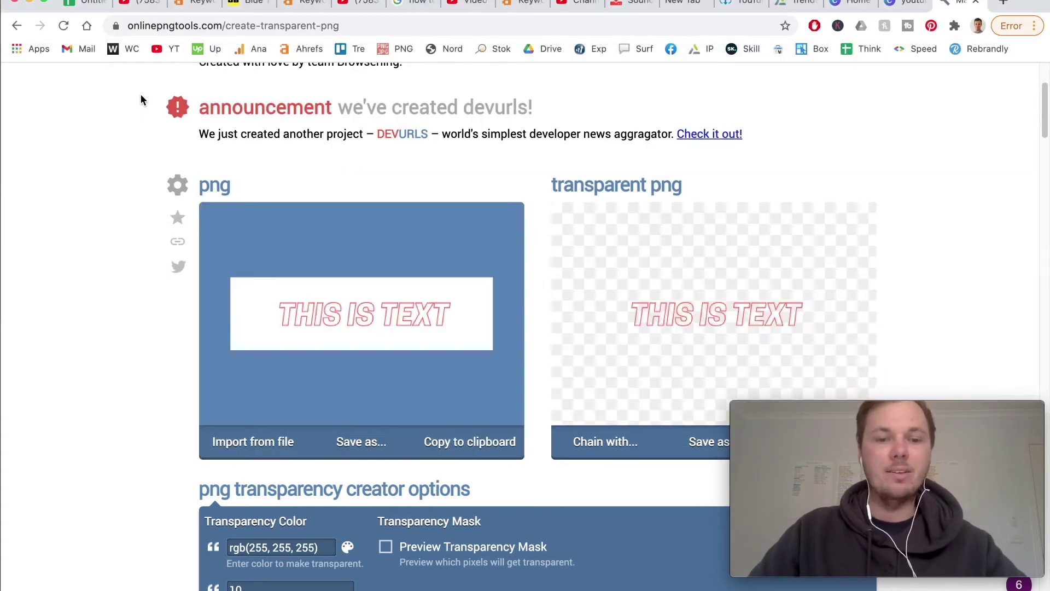
pyautogui.scroll(-4, 546, 217)
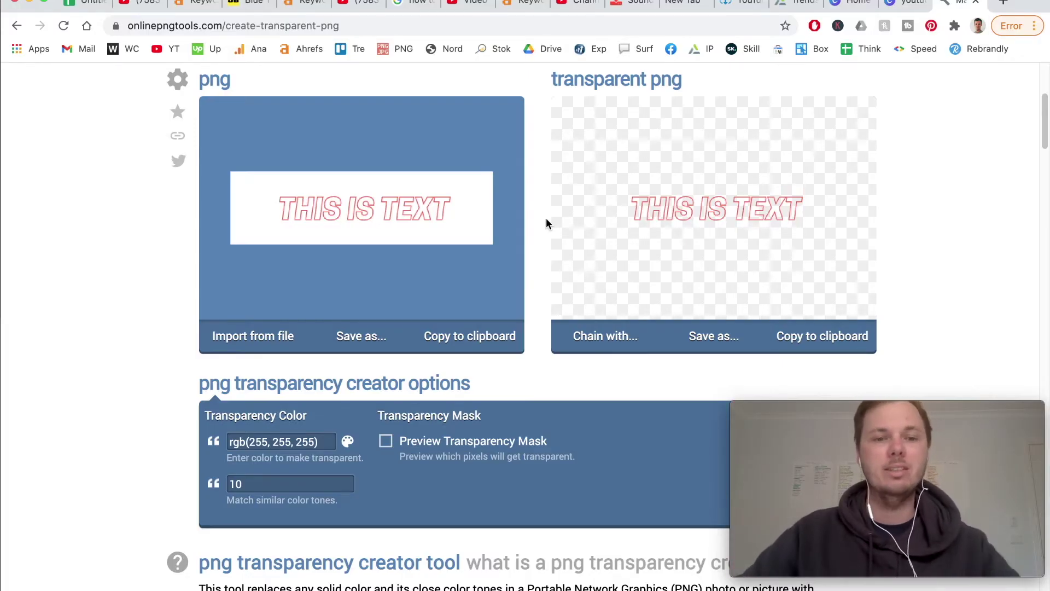
# Keep white as the transparency colour, download the transparent PNG, and return to iMovie
pyautogui.click(348, 443)
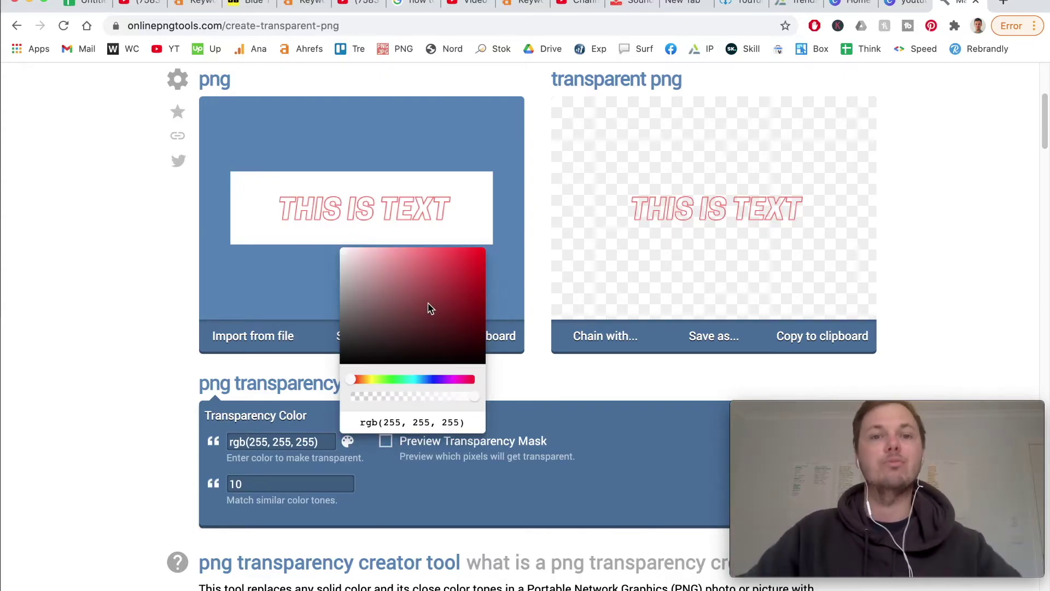
pyautogui.click(104, 357)
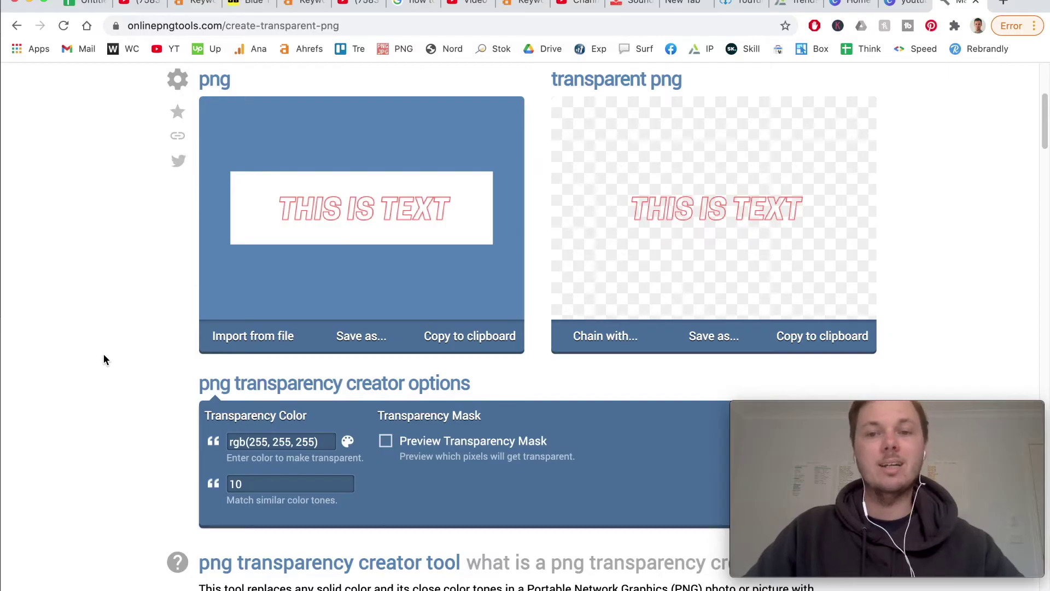
pyautogui.click(721, 341)
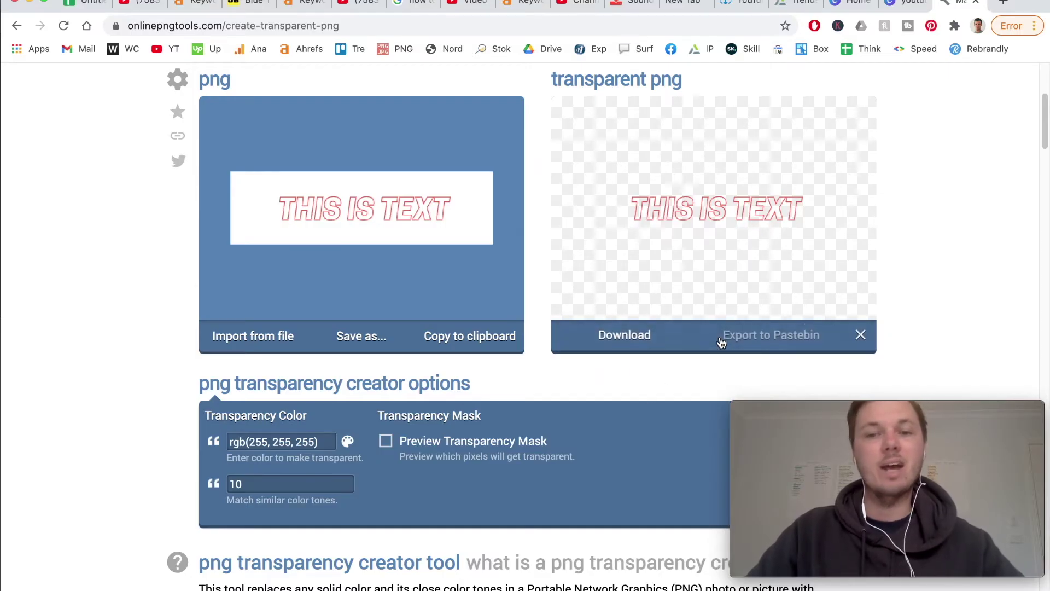
pyautogui.click(637, 337)
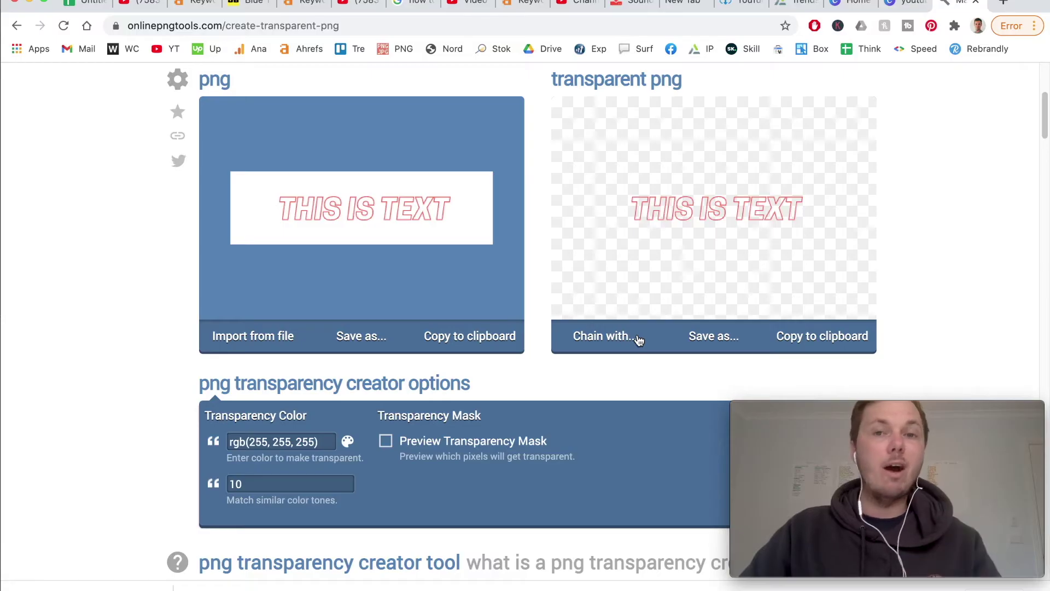
pyautogui.moveTo(637, 574)
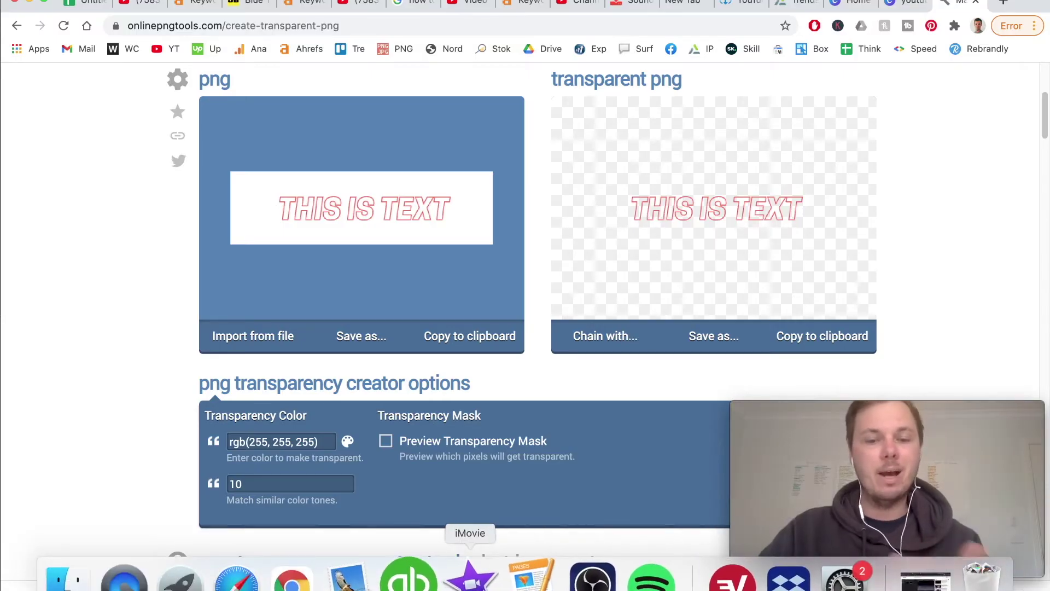
pyautogui.click(470, 574)
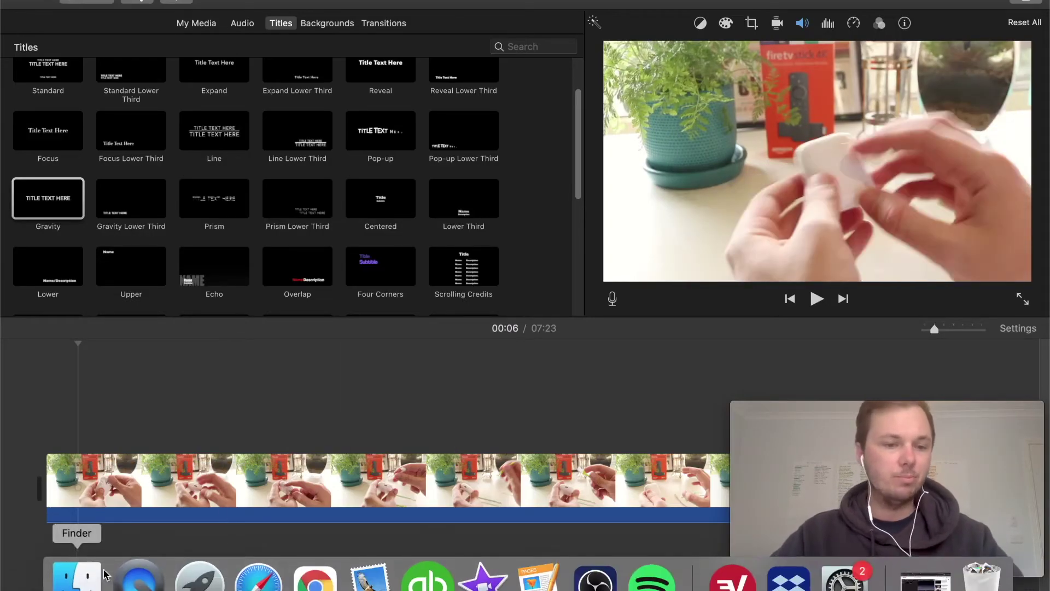
# Drag output-onlinepngtools.png from Finder's Downloads folder onto the timeline above the video
pyautogui.click(90, 574)
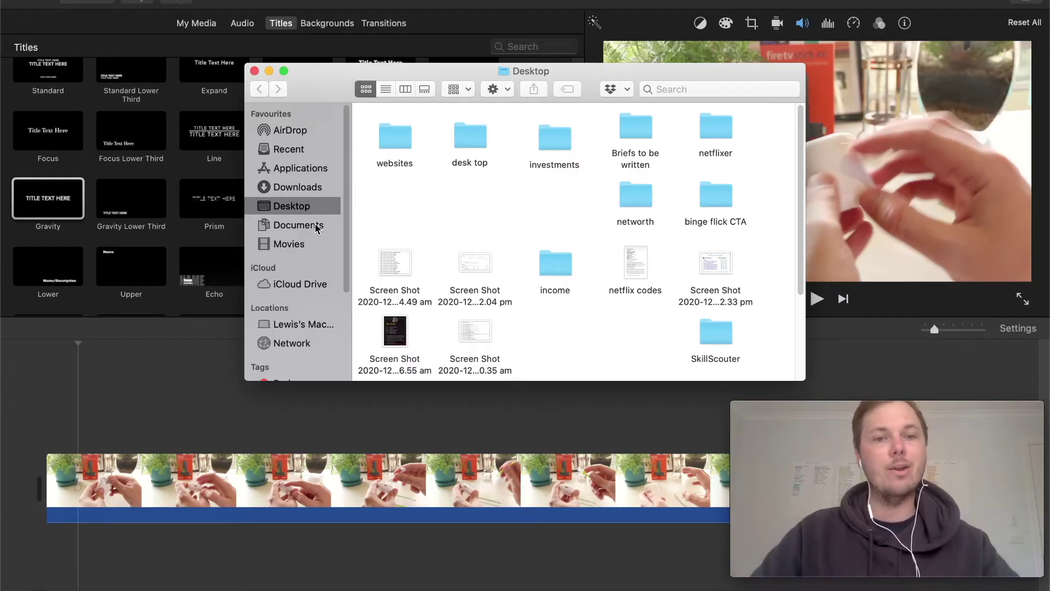
pyautogui.click(304, 189)
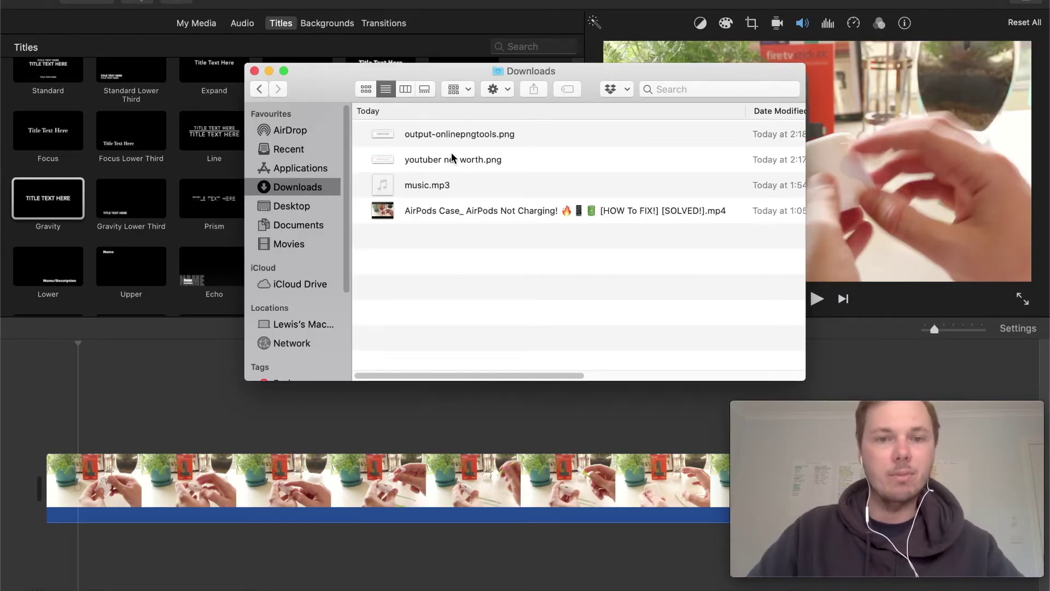
pyautogui.hscroll(3, 451, 152)
pyautogui.hscroll(-3, 452, 153)
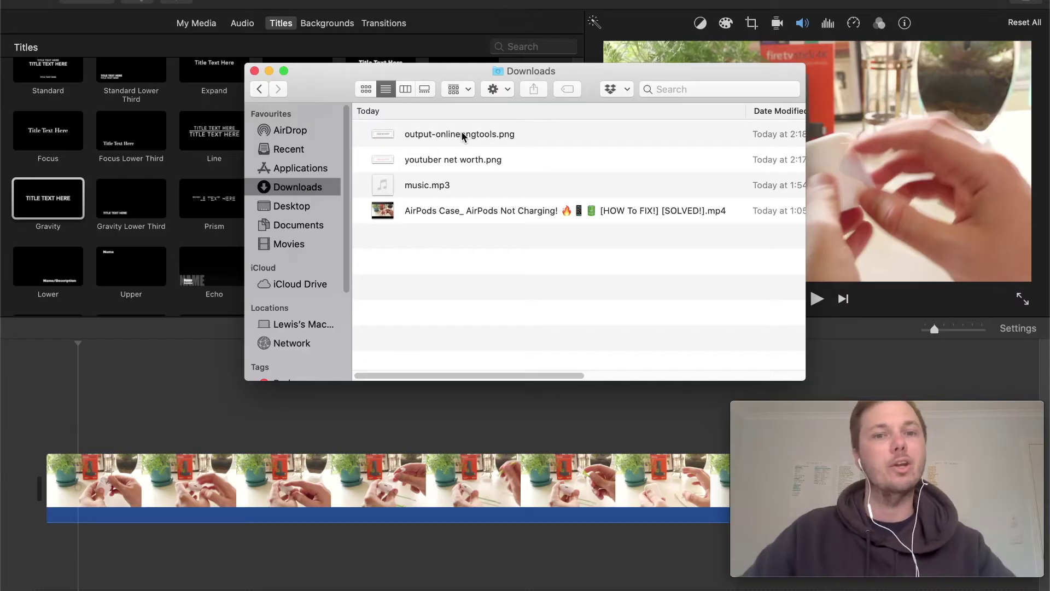
pyautogui.click(430, 137)
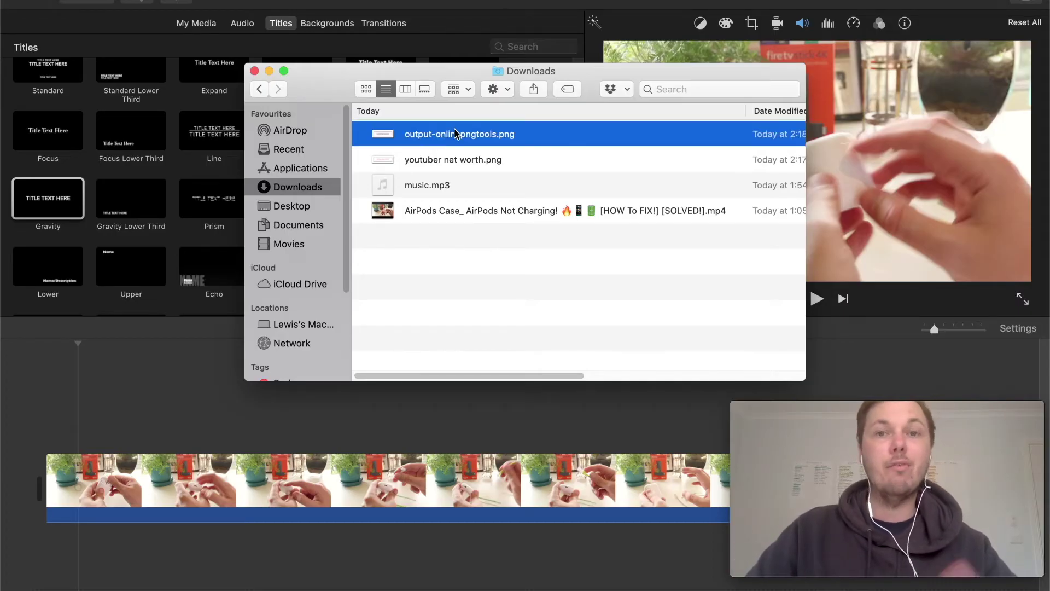
pyautogui.moveTo(440, 137); pyautogui.dragTo(52, 415)
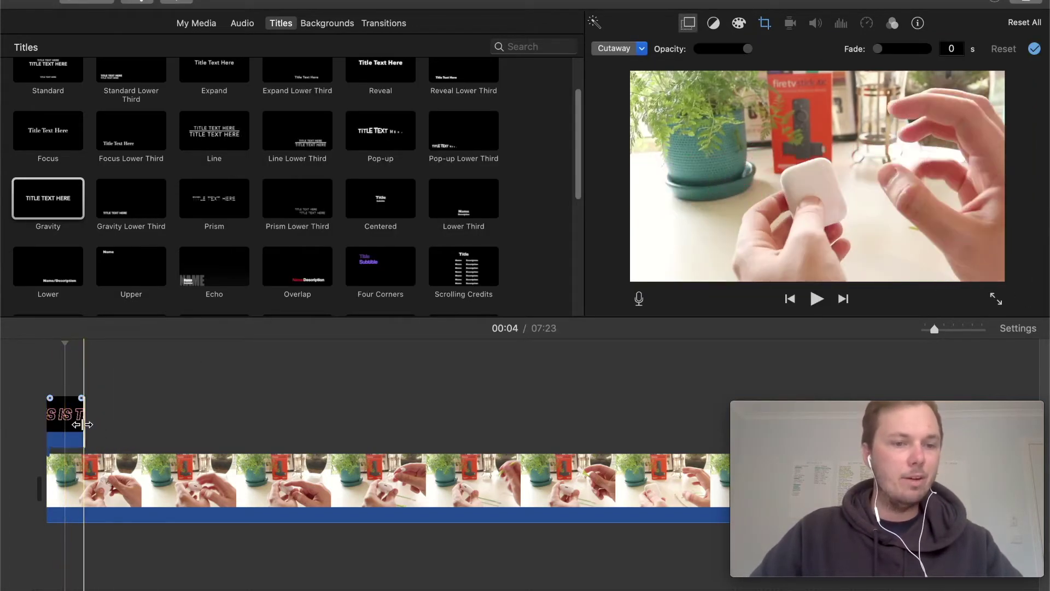
# Drag the output-onlinepngtools cutaway's right edge twice to lengthen it over more footage
pyautogui.moveTo(83, 424); pyautogui.dragTo(269, 425)
pyautogui.click(180, 421)
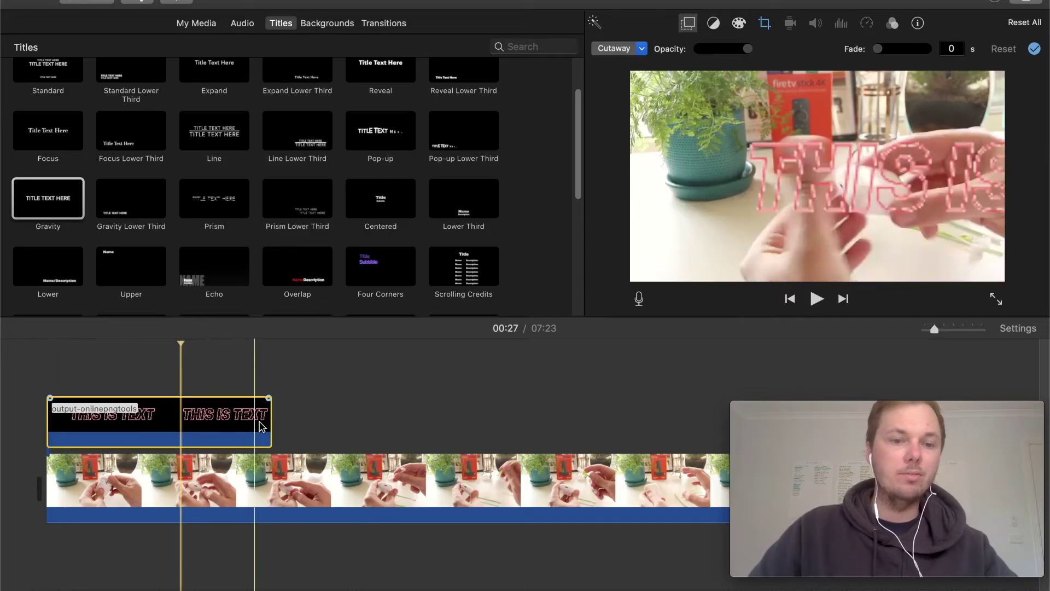
pyautogui.moveTo(269, 419); pyautogui.dragTo(367, 420)
pyautogui.click(462, 413)
pyautogui.click(291, 427)
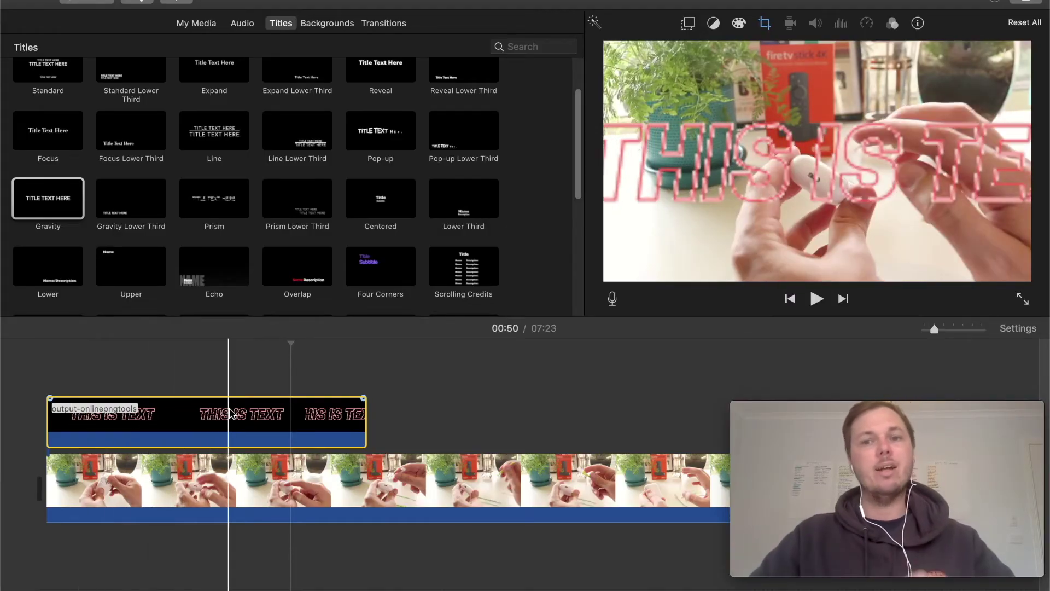
pyautogui.hscroll(3, 230, 414)
pyautogui.hscroll(-3, 229, 414)
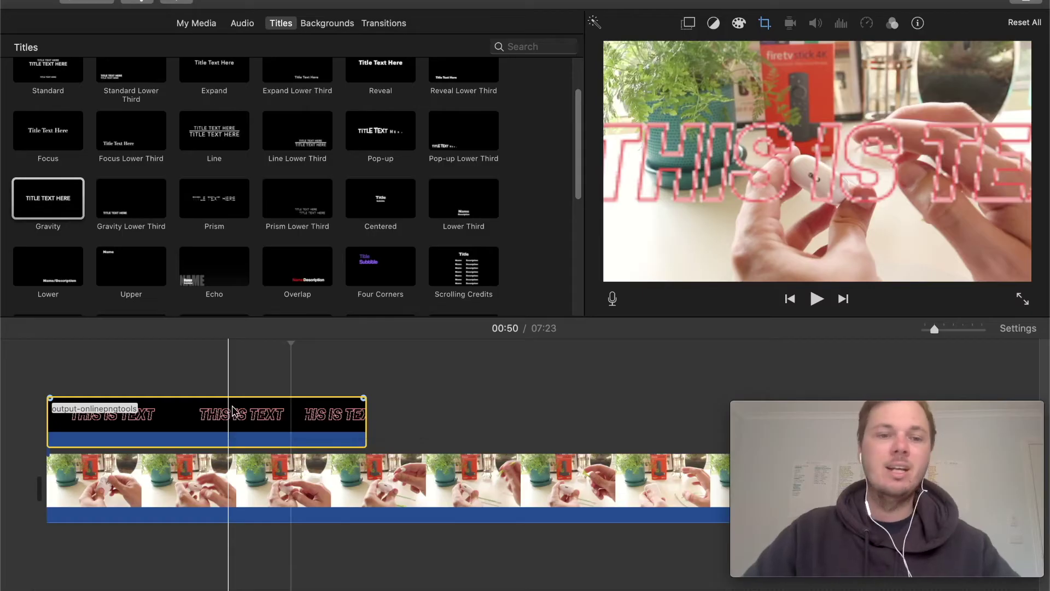
# Make the overlay Picture in Picture, moving and shrinking the inset to the video's top-left
pyautogui.click(285, 424)
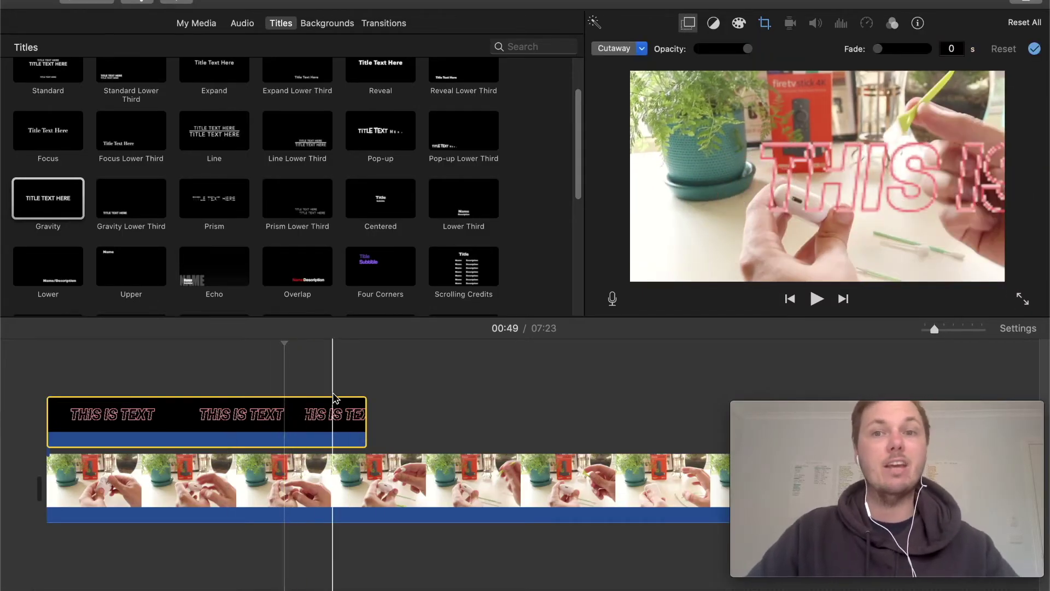
pyautogui.click(637, 50)
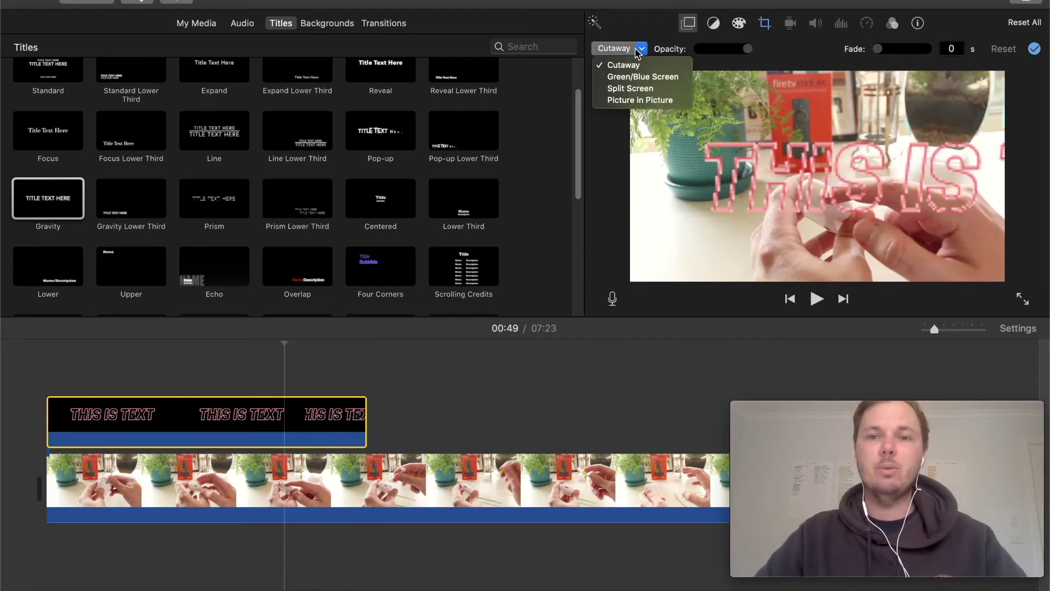
pyautogui.click(623, 102)
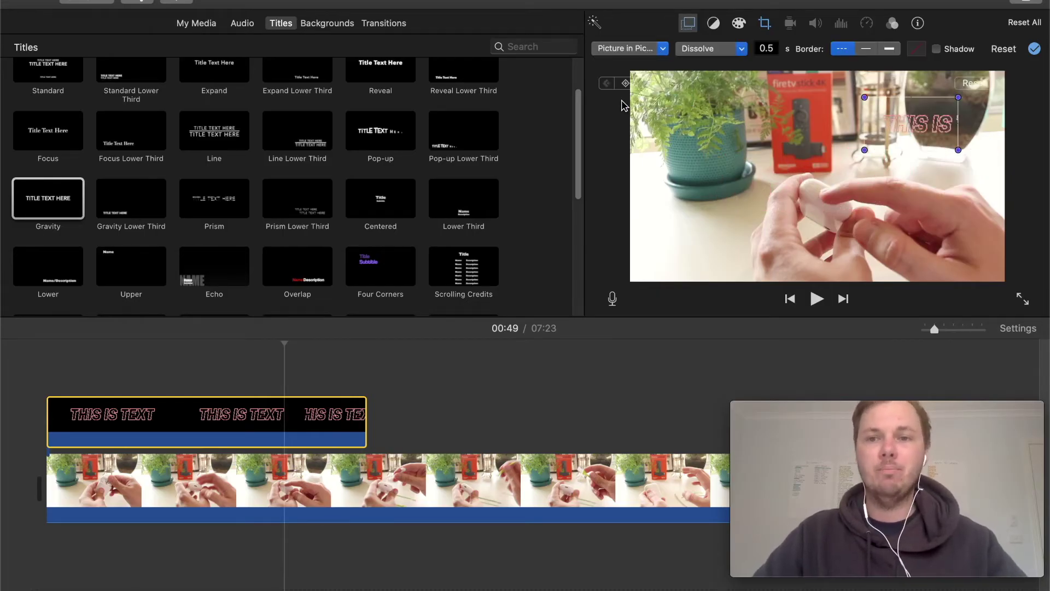
pyautogui.moveTo(909, 116); pyautogui.dragTo(705, 113)
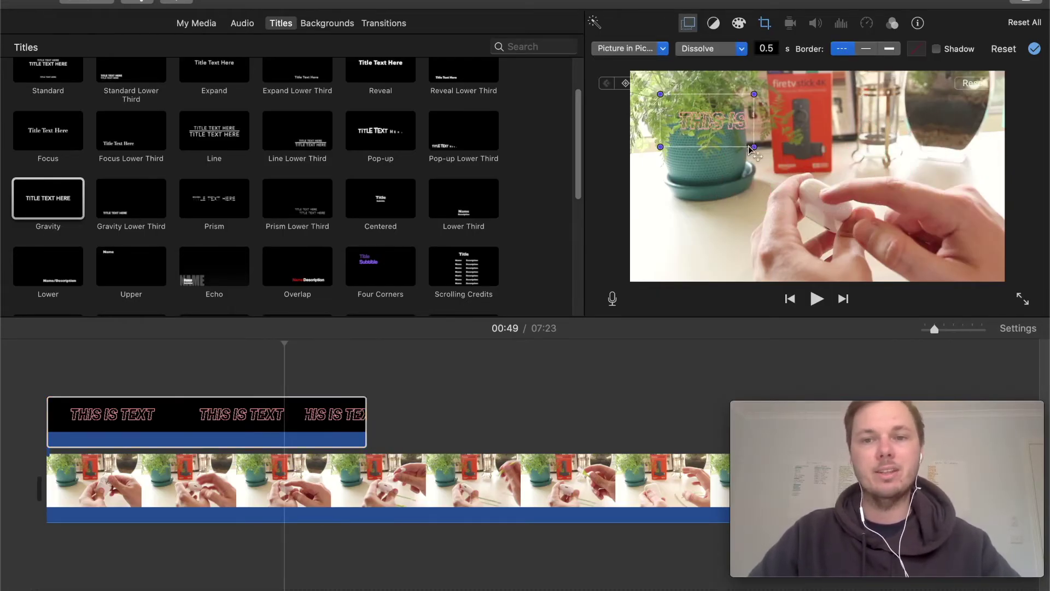
pyautogui.moveTo(755, 147); pyautogui.dragTo(738, 137)
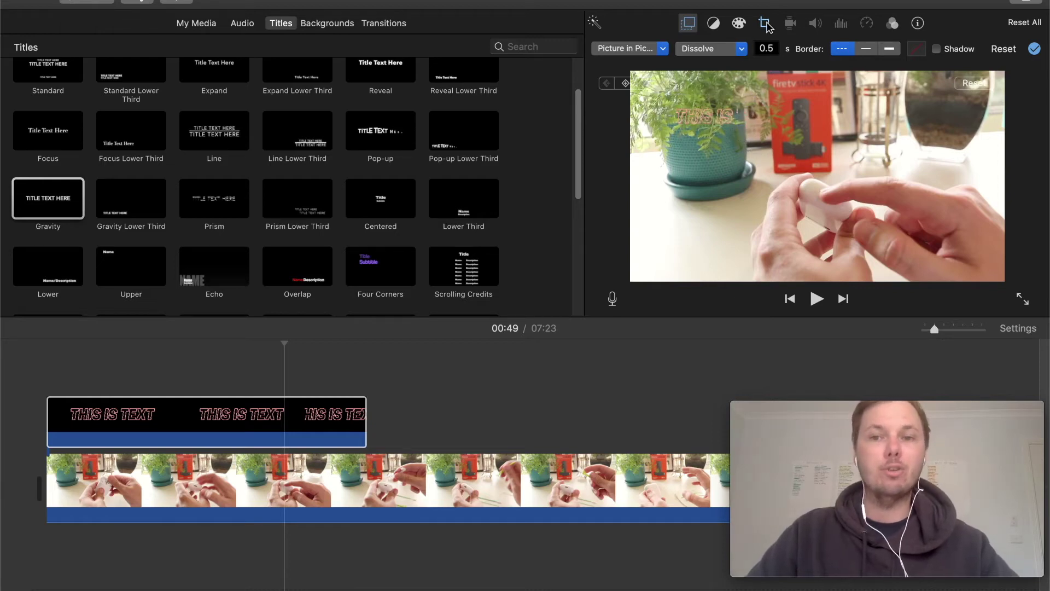
# Set the overlay clip's crop style to Fit instead of Ken Burns
pyautogui.click(766, 24)
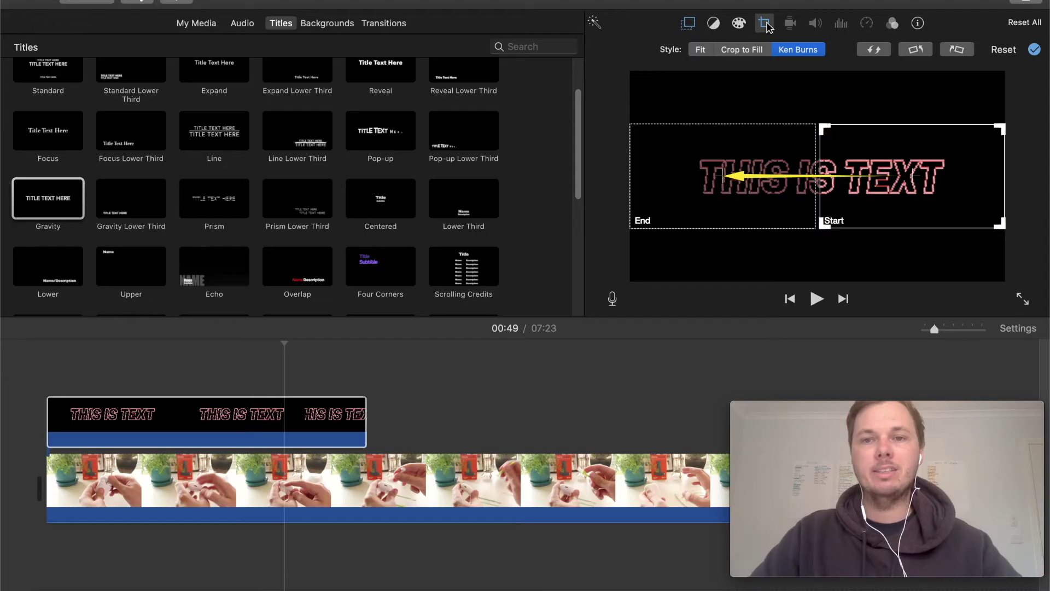
pyautogui.click(700, 51)
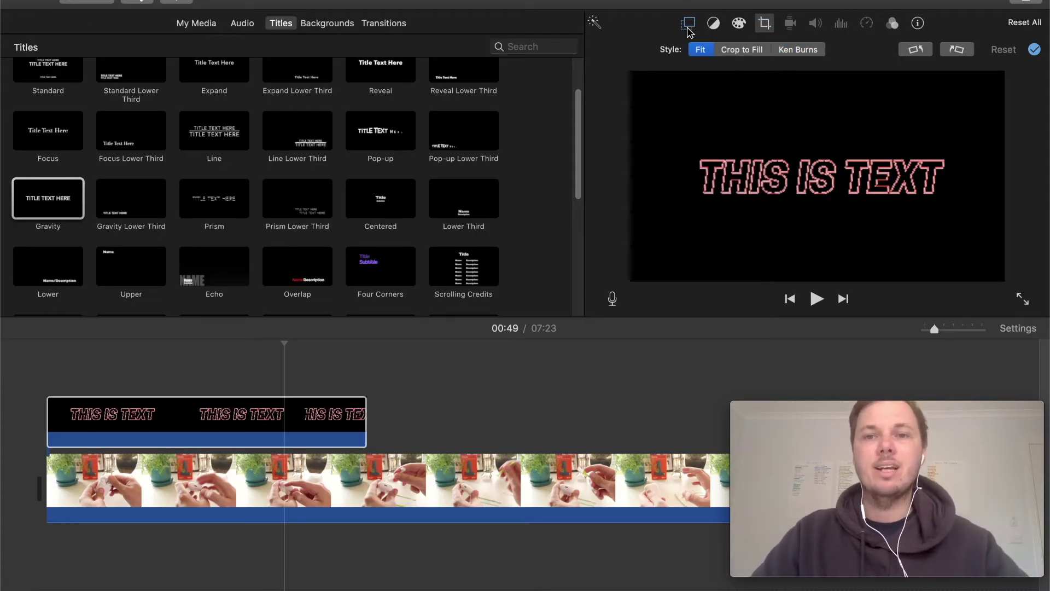
pyautogui.click(689, 24)
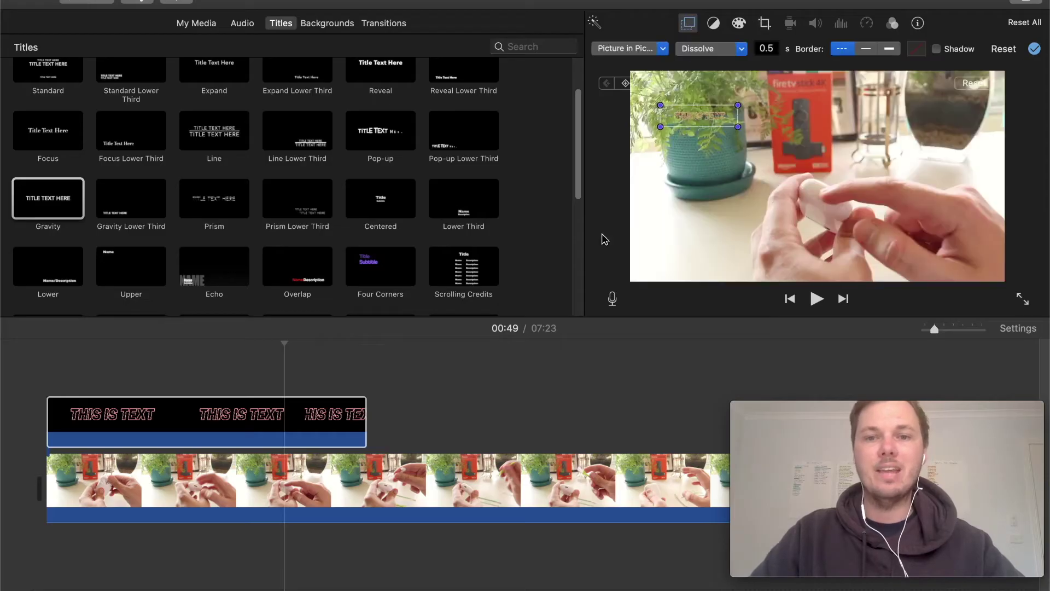
# At 00:48, enlarge the THIS IS TEXT inset, move it to the lower-left corner, then shrink it
pyautogui.click(323, 421)
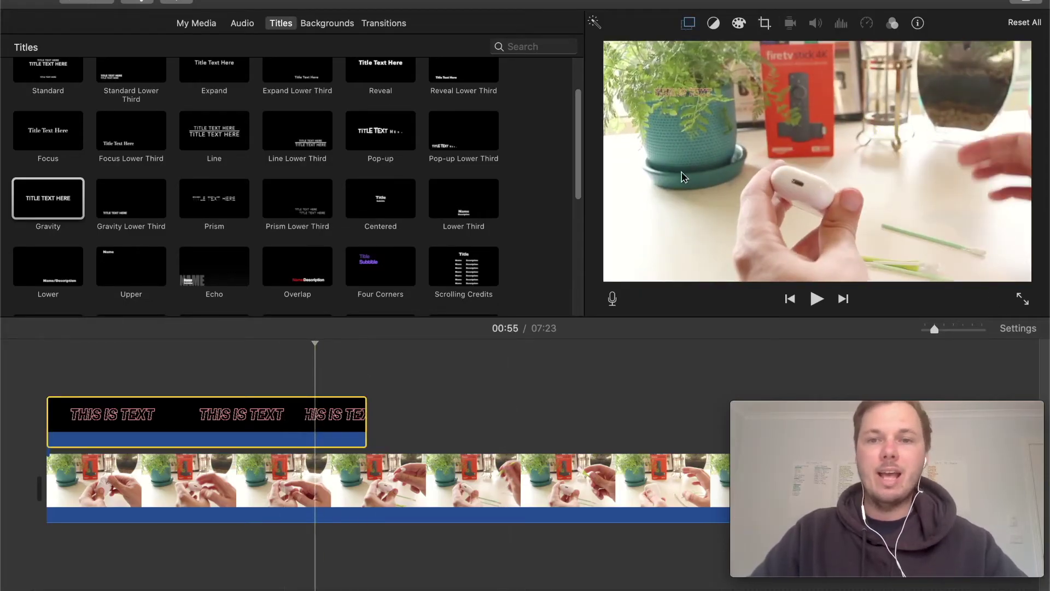
pyautogui.click(293, 424)
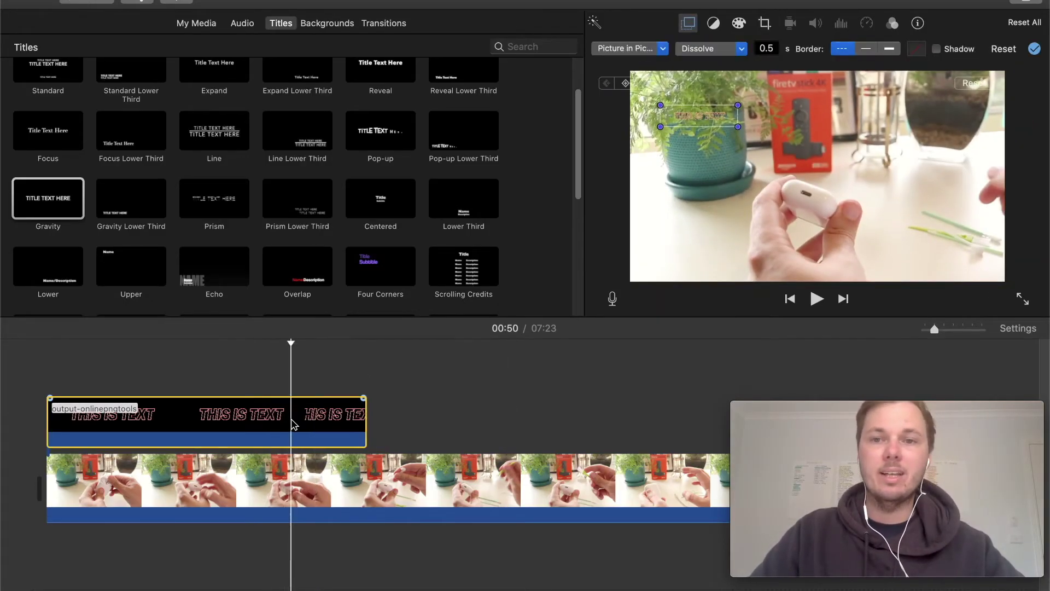
pyautogui.click(280, 424)
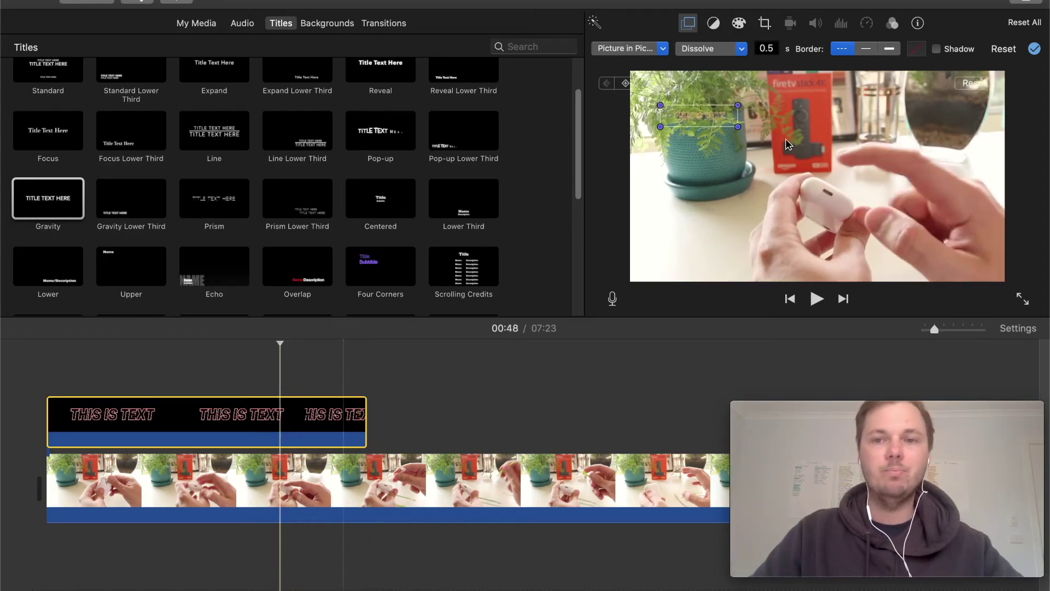
pyautogui.moveTo(737, 126); pyautogui.dragTo(803, 137)
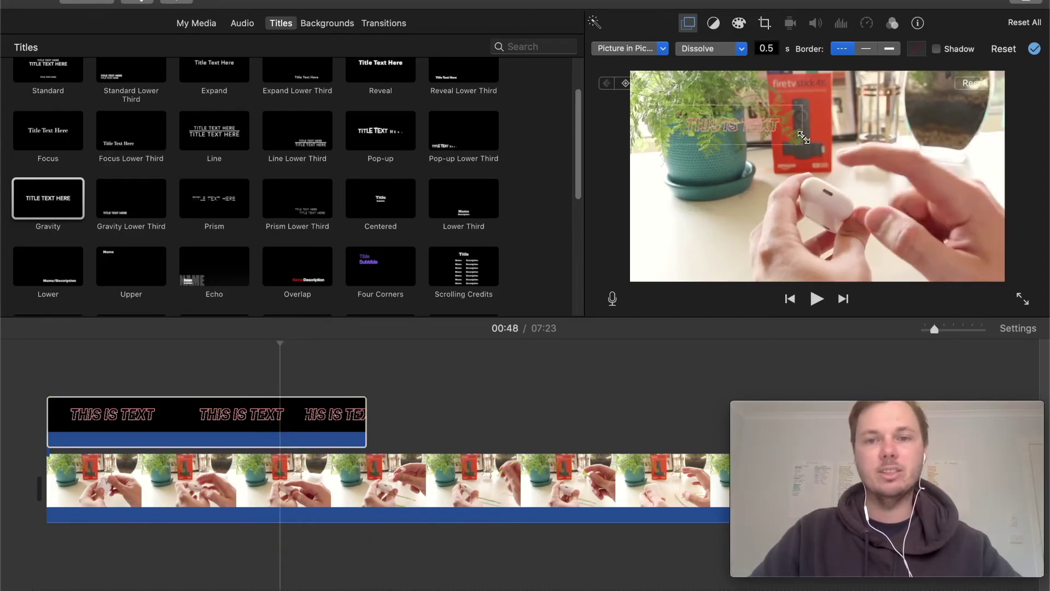
pyautogui.moveTo(730, 131); pyautogui.dragTo(674, 265)
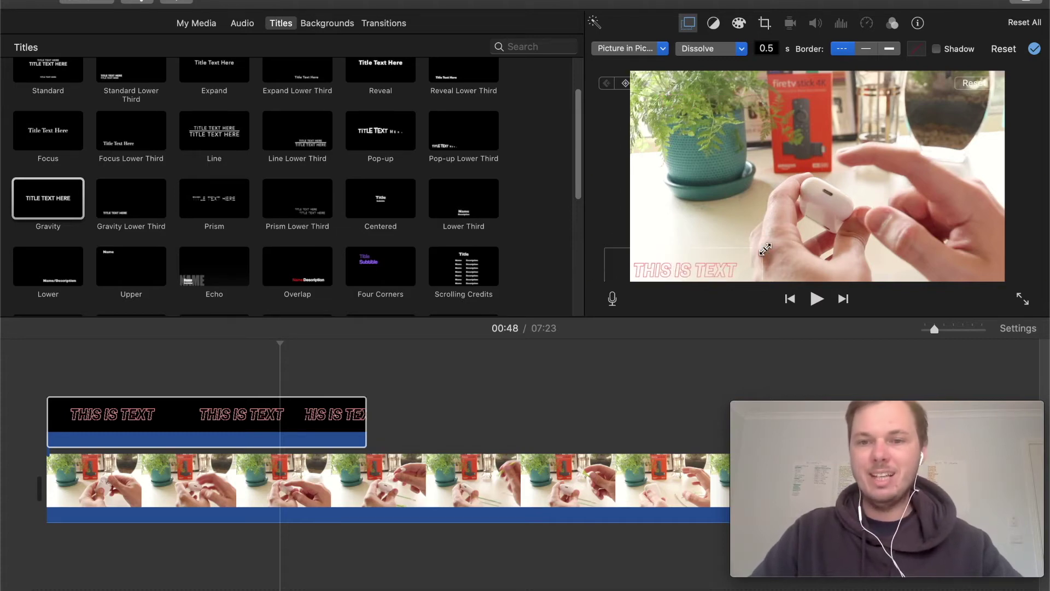
pyautogui.moveTo(764, 249); pyautogui.dragTo(689, 264)
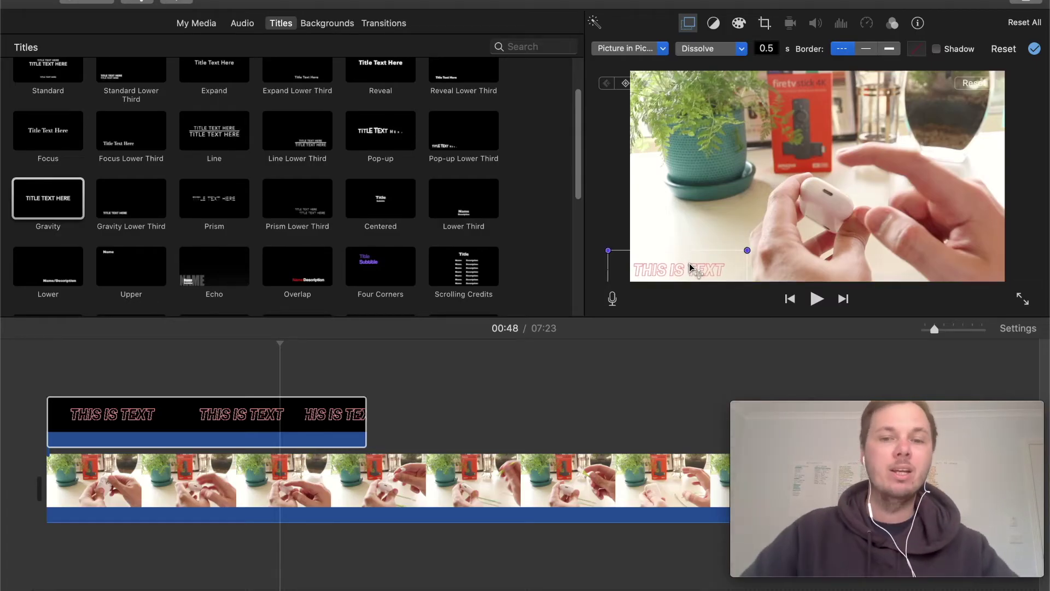
pyautogui.click(613, 423)
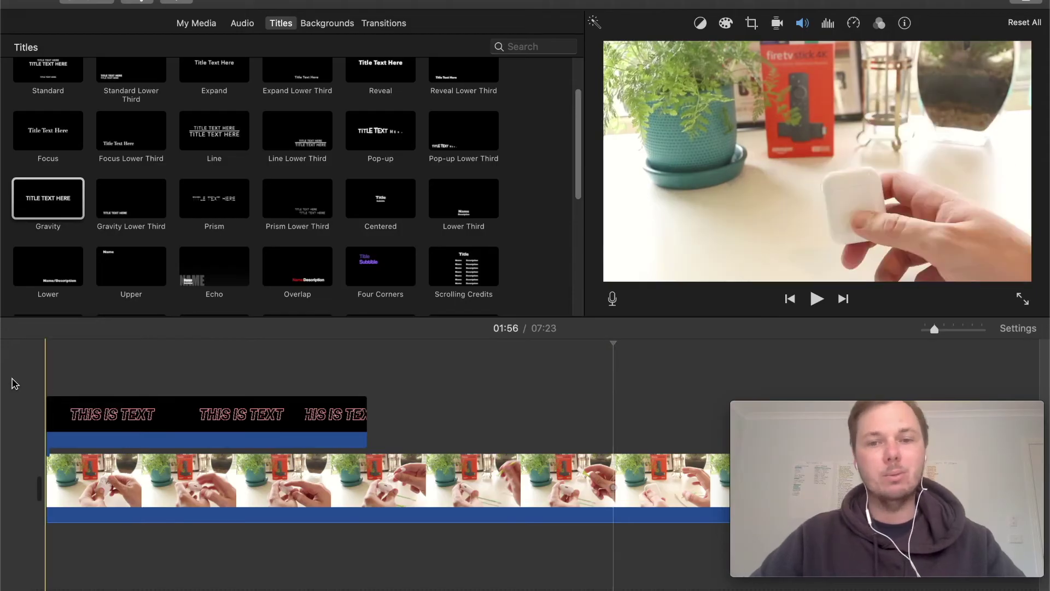
# Preview the project, lengthen the text overlay clip, and replay it with the inset lower-left
pyautogui.press('space')
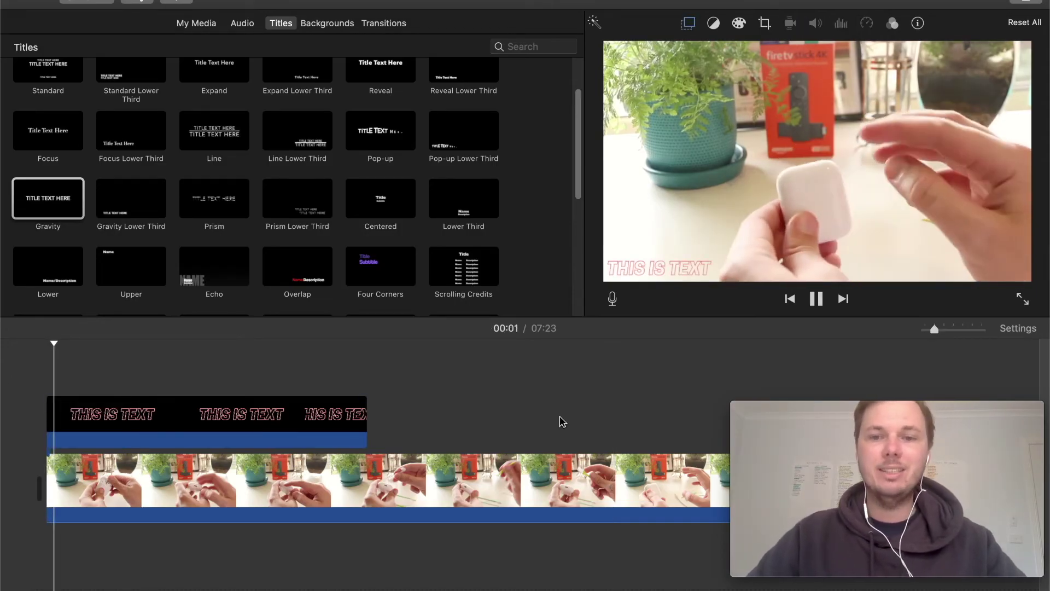
pyautogui.click(292, 426)
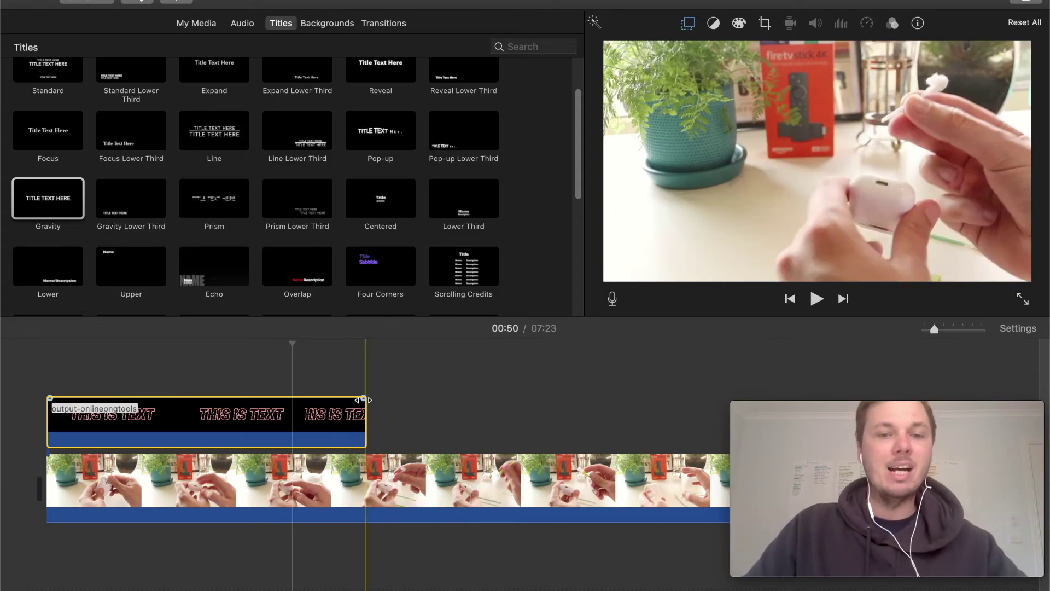
pyautogui.moveTo(363, 399); pyautogui.dragTo(328, 398)
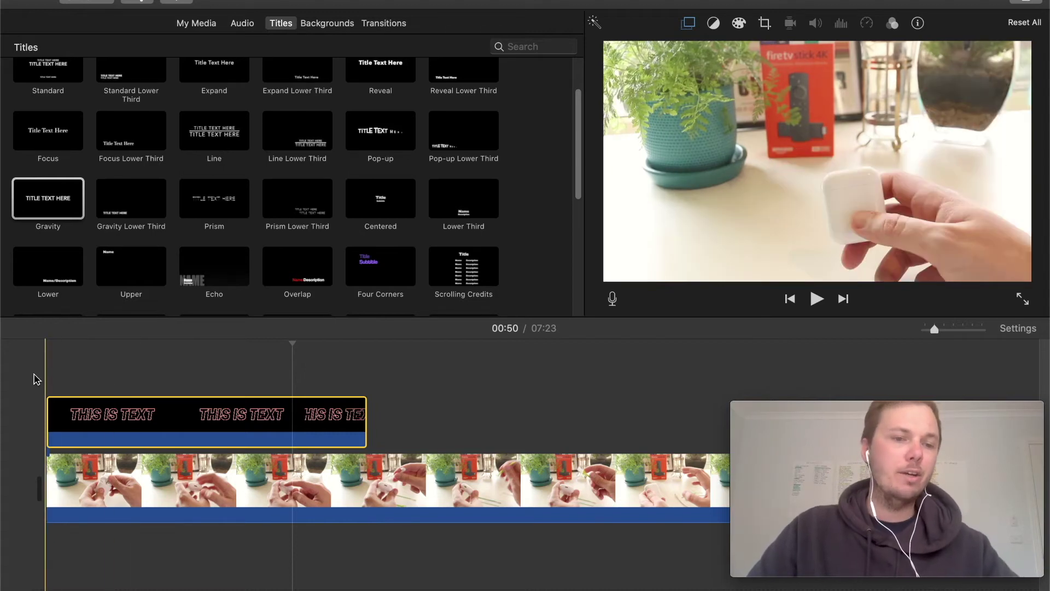
pyautogui.press('space')
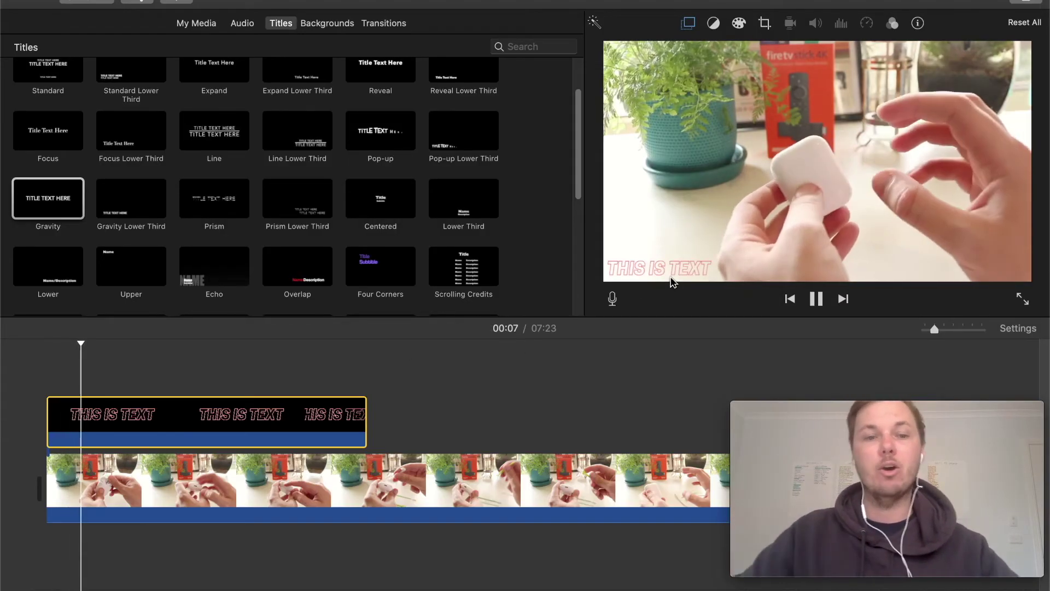
pyautogui.click(218, 424)
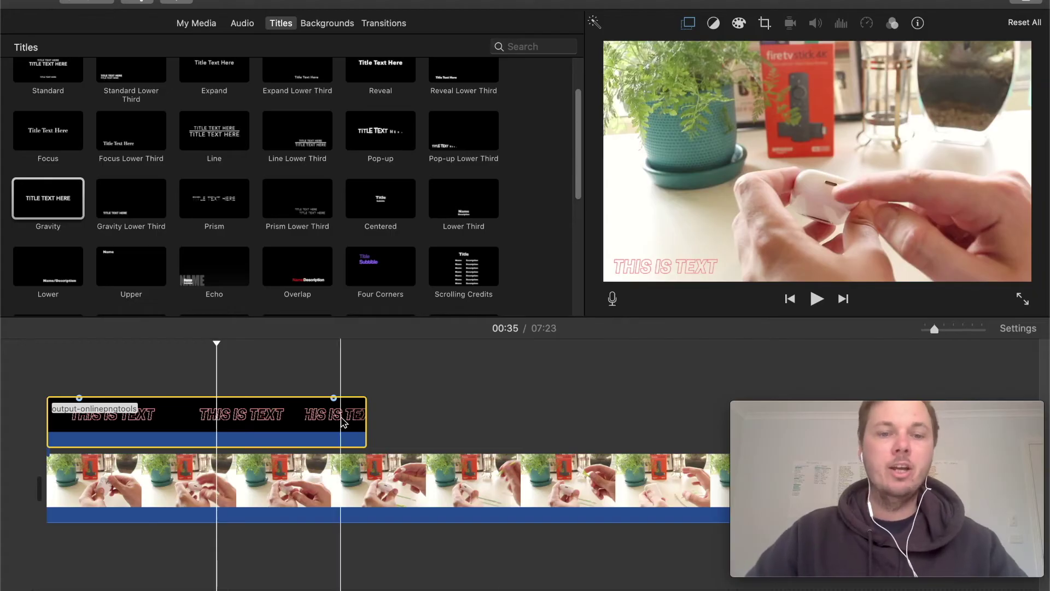
# Switch the THIS IS TEXT overlay clip's cropping style from Fit to Ken Burns
pyautogui.click(516, 409)
pyautogui.click(283, 429)
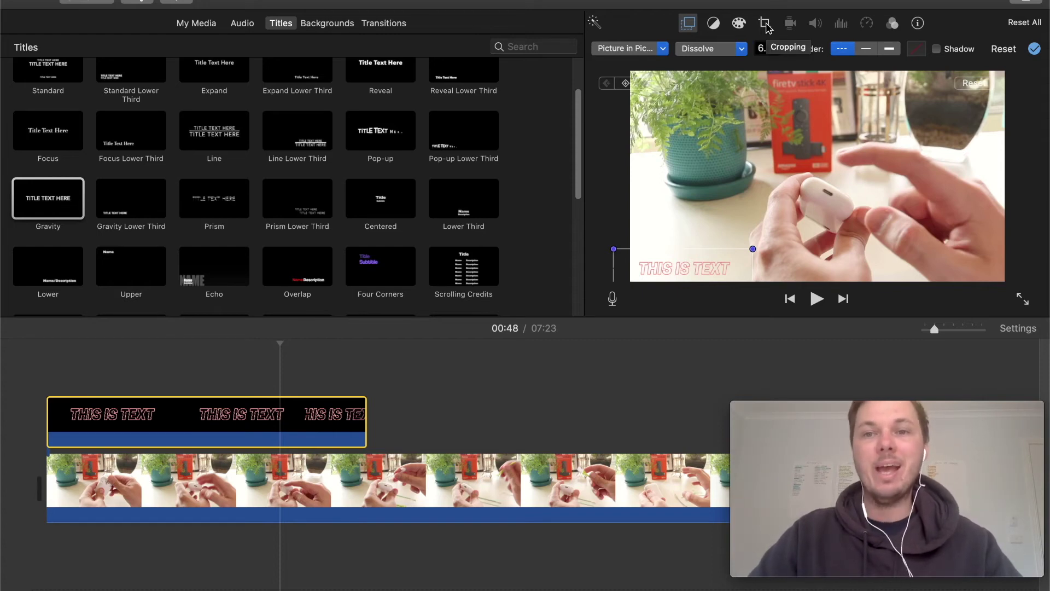
pyautogui.click(765, 24)
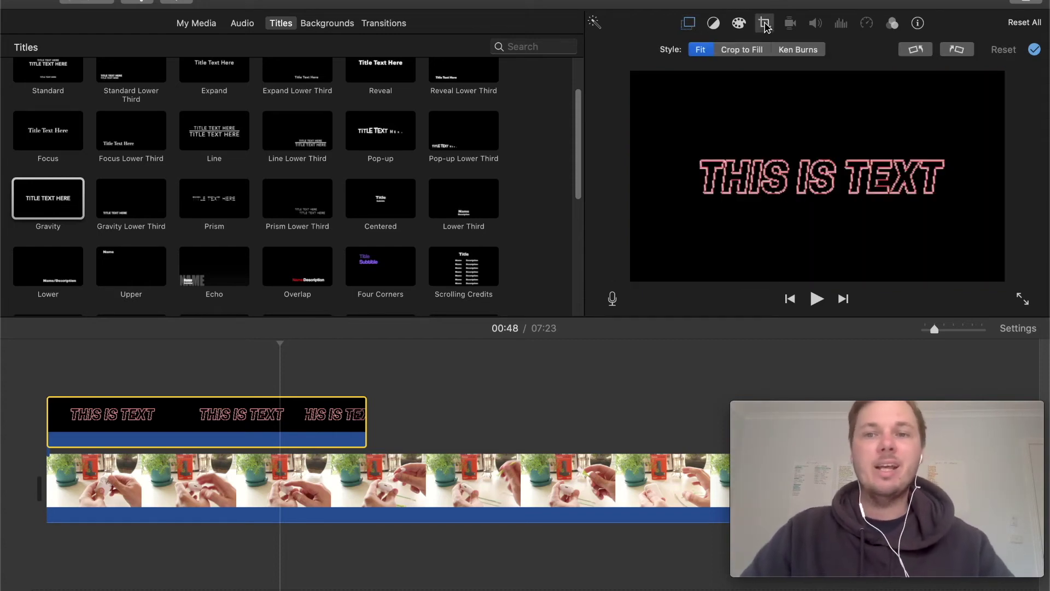
pyautogui.click(804, 52)
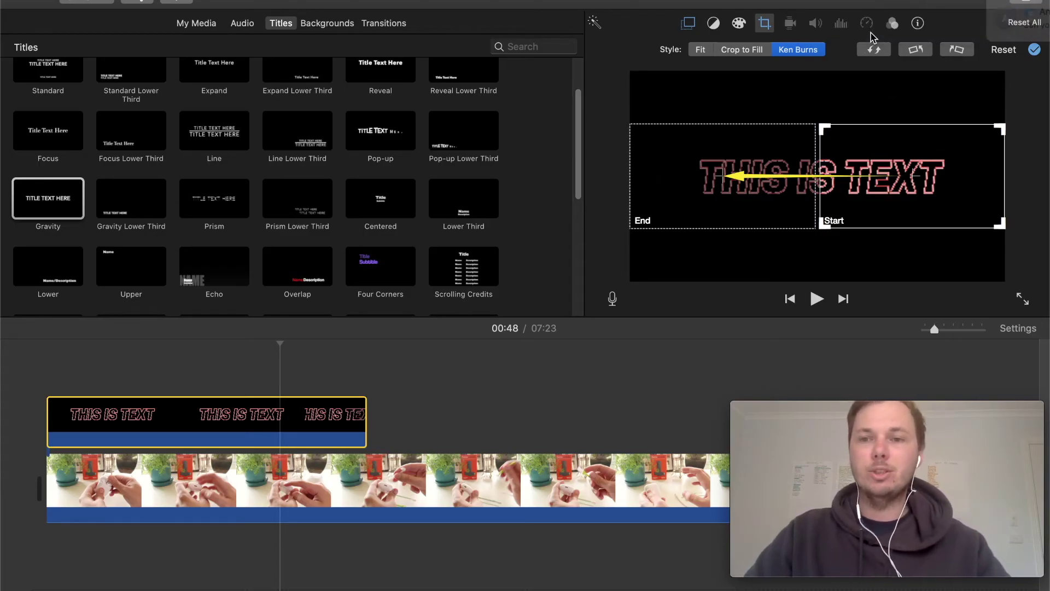
# Resize and reposition the Ken Burns Start frame to cover the whole THIS IS TEXT wording
pyautogui.moveTo(824, 133); pyautogui.dragTo(751, 67)
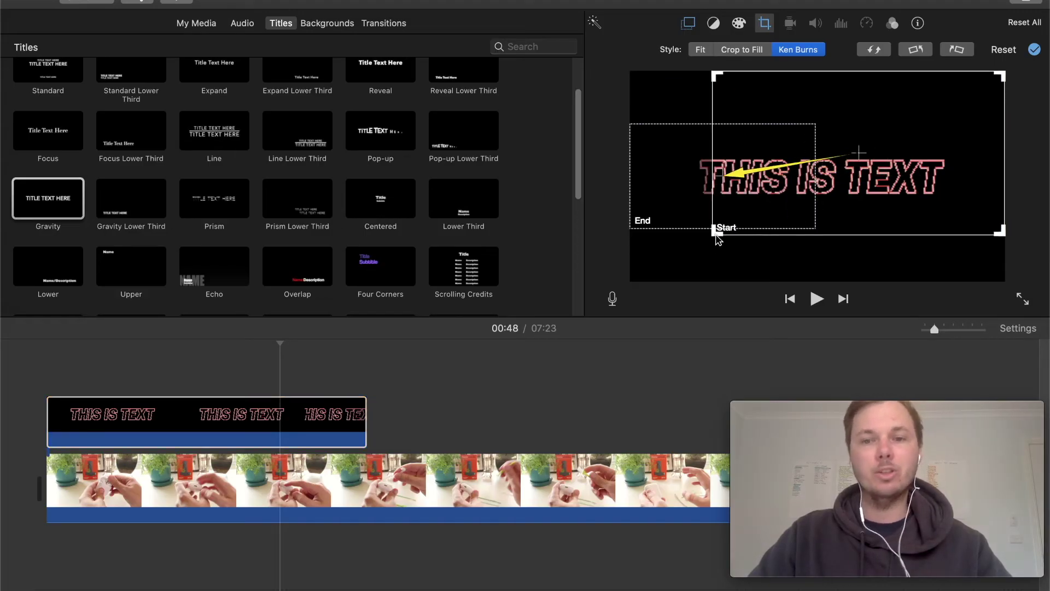
pyautogui.moveTo(719, 239); pyautogui.dragTo(692, 260)
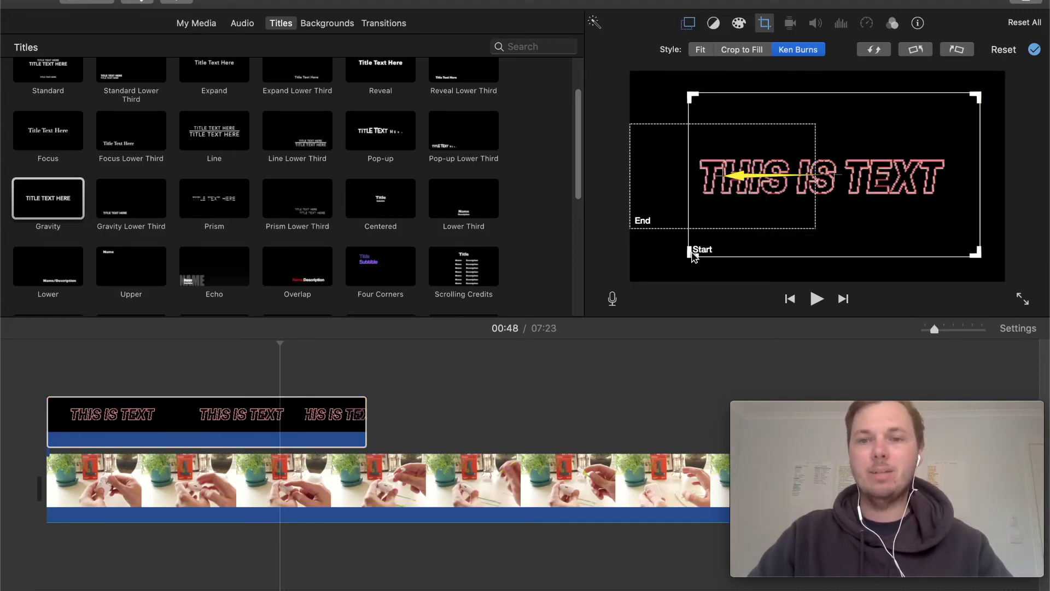
pyautogui.moveTo(690, 94); pyautogui.dragTo(710, 120)
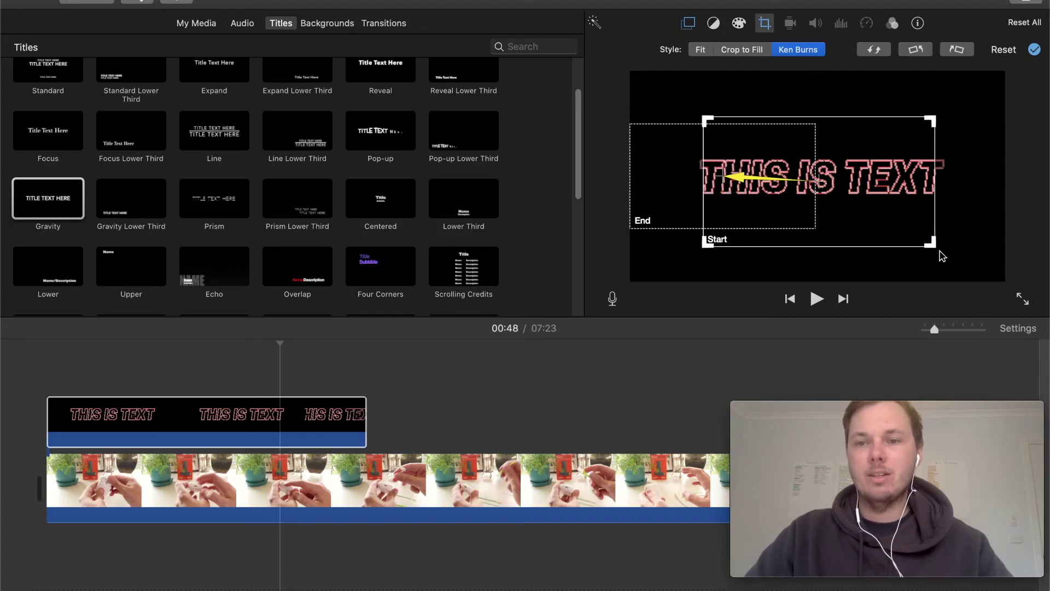
pyautogui.moveTo(936, 245)
pyautogui.mouseDown()
pyautogui.moveTo(967, 254)
pyautogui.moveTo(951, 251)
pyautogui.mouseUp()
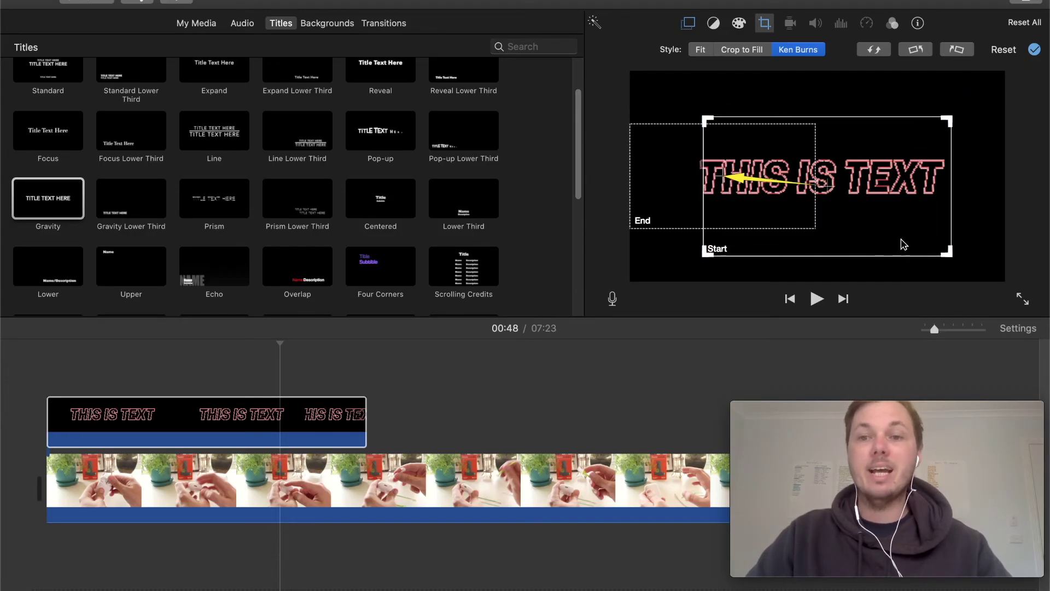
pyautogui.moveTo(900, 228); pyautogui.dragTo(895, 225)
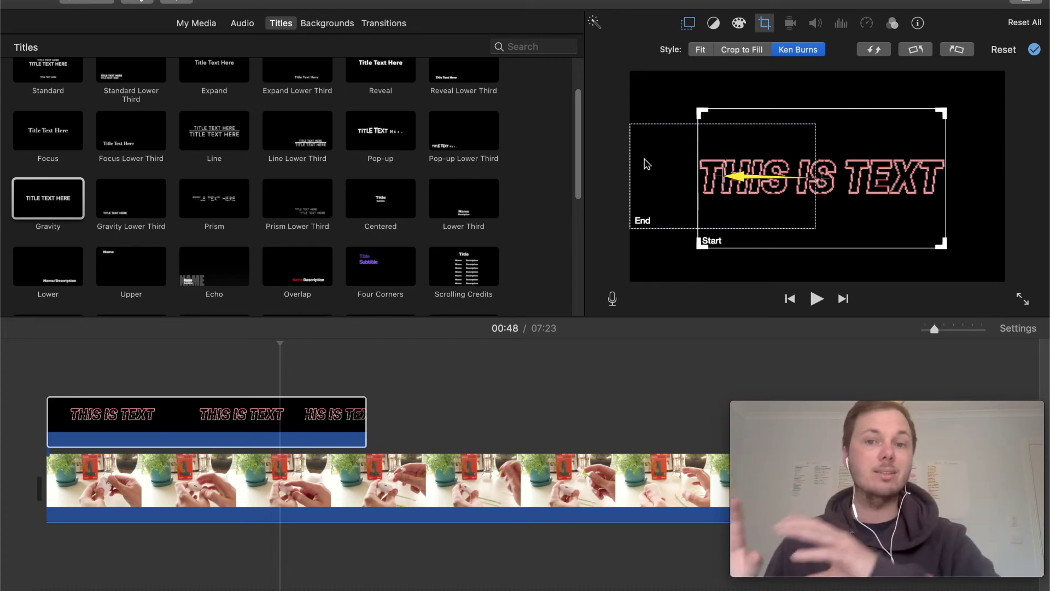
# Move and resize the Ken Burns End frame lower-left of the Start frame
pyautogui.click(650, 143)
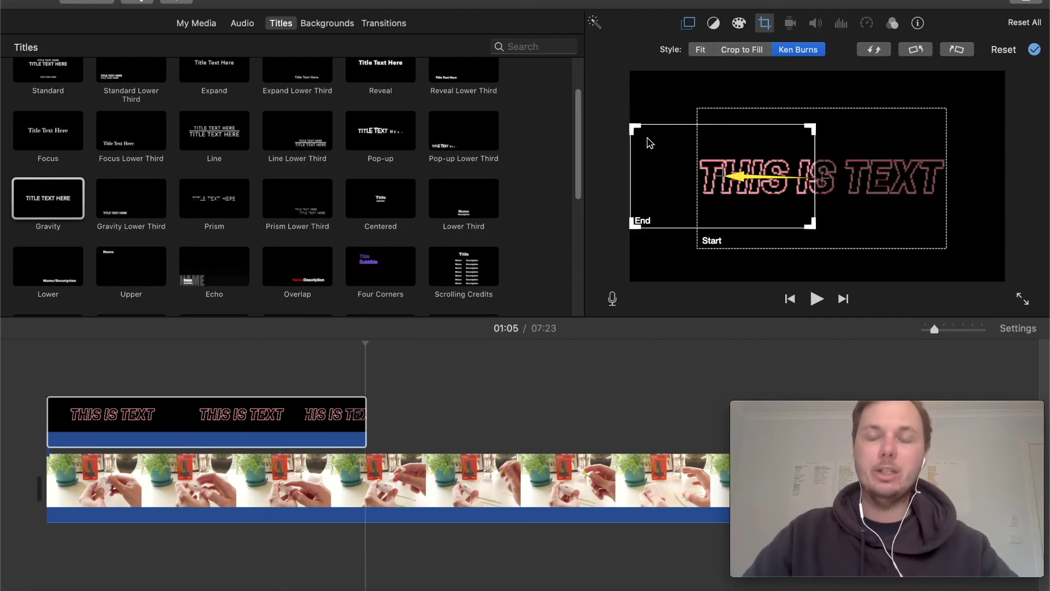
pyautogui.moveTo(813, 227); pyautogui.dragTo(893, 235)
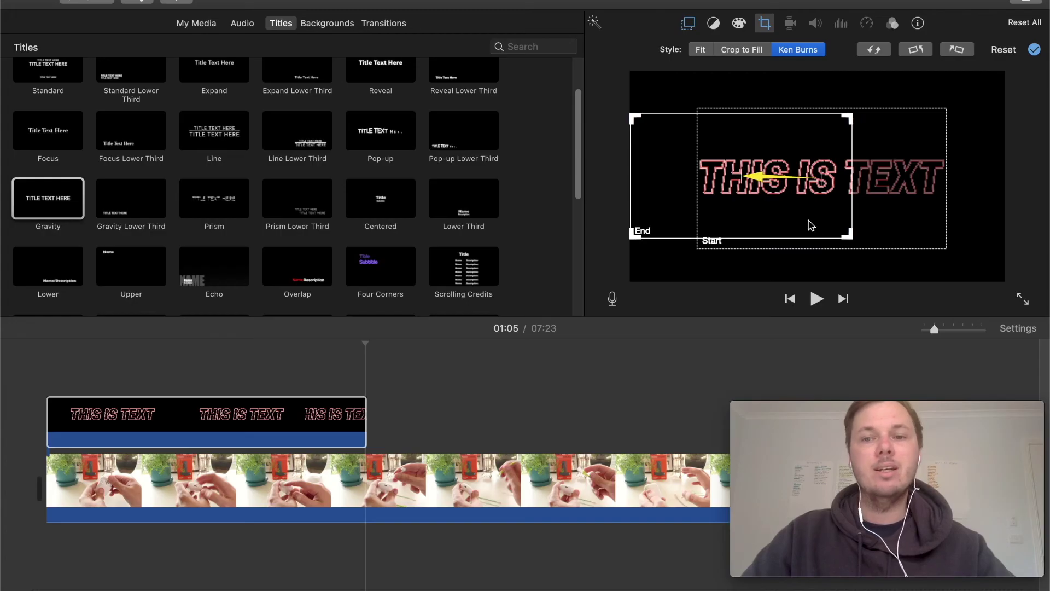
pyautogui.moveTo(809, 224); pyautogui.dragTo(808, 269)
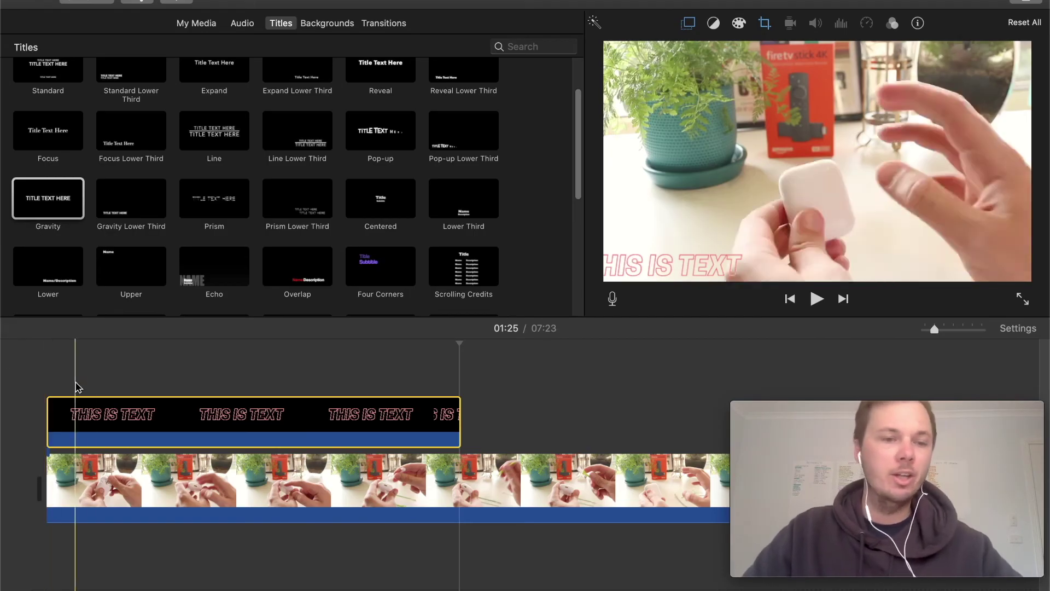
# Preview the Ken Burns result, then trim the overlay clip to a short sliver at the start
pyautogui.press('space')
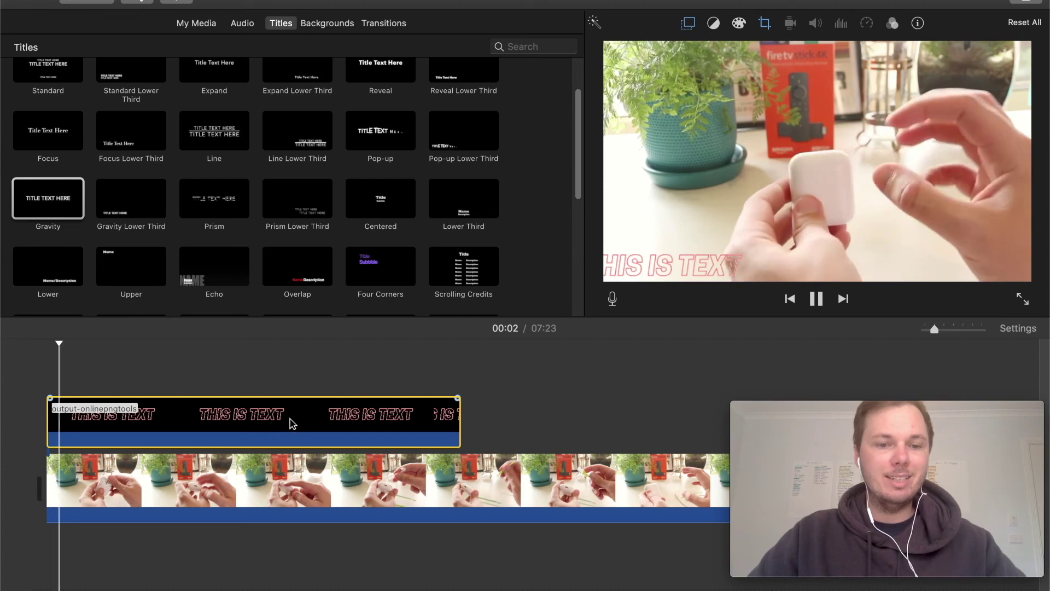
pyautogui.click(339, 421)
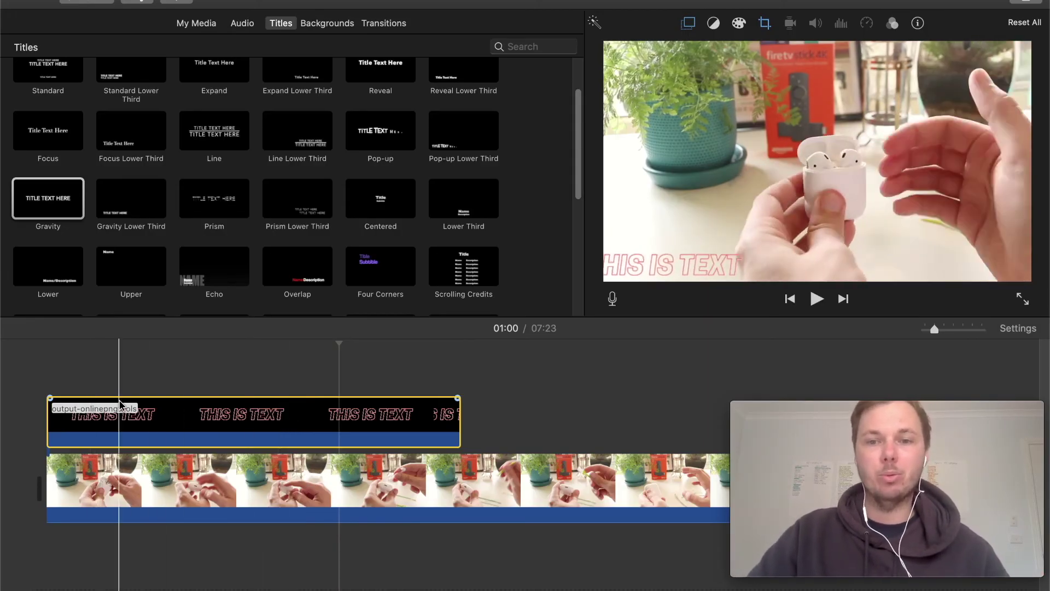
pyautogui.click(377, 421)
pyautogui.moveTo(454, 425); pyautogui.dragTo(87, 413)
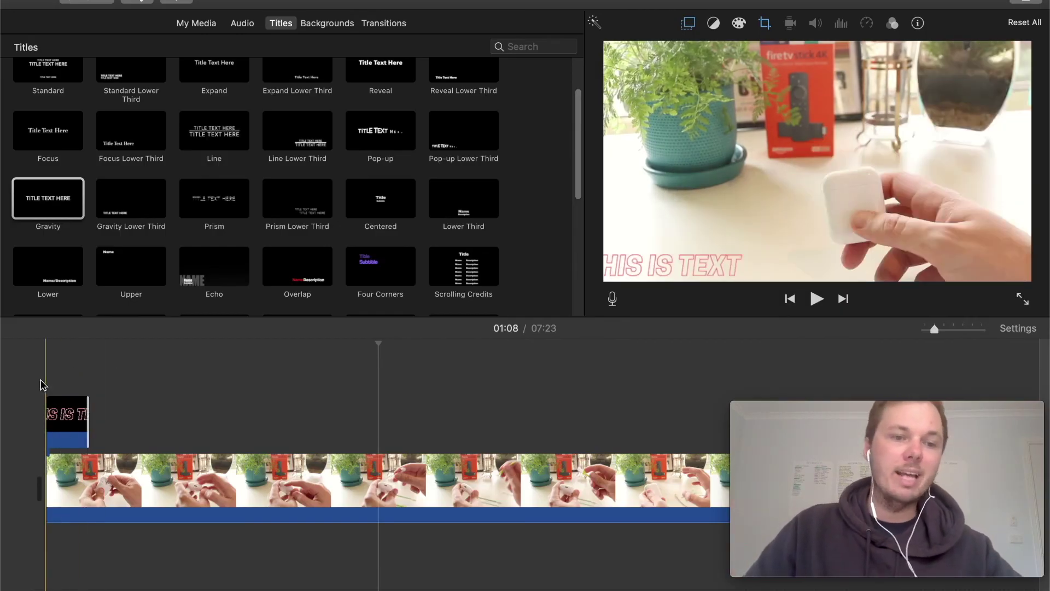
# Trim the THIS IS TEXT overlay clip even shorter and replay it from the start
pyautogui.press('space')
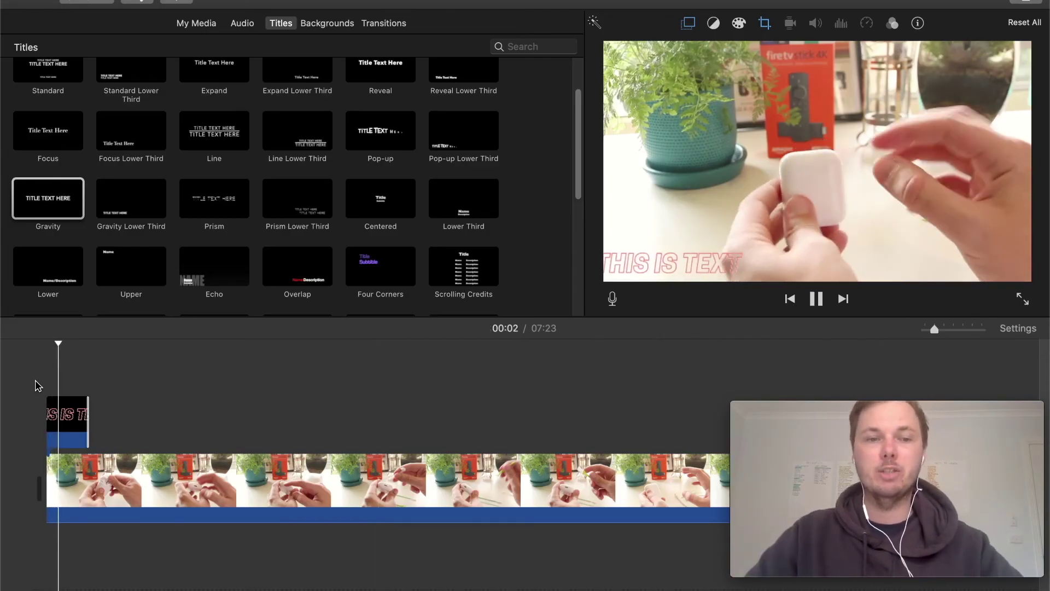
pyautogui.moveTo(66, 428)
pyautogui.press('space')
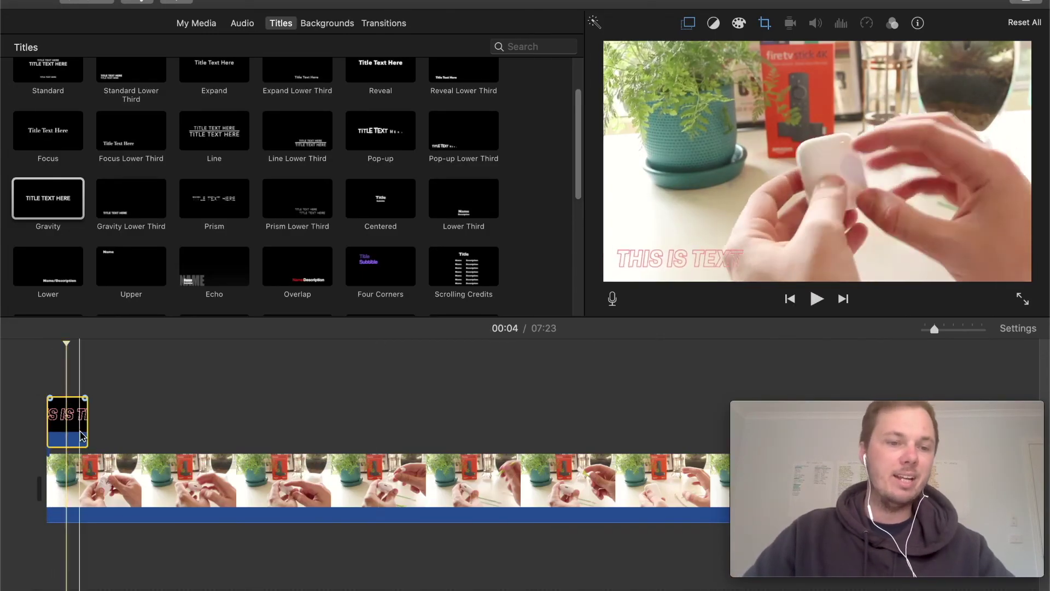
pyautogui.moveTo(78, 430); pyautogui.dragTo(66, 429)
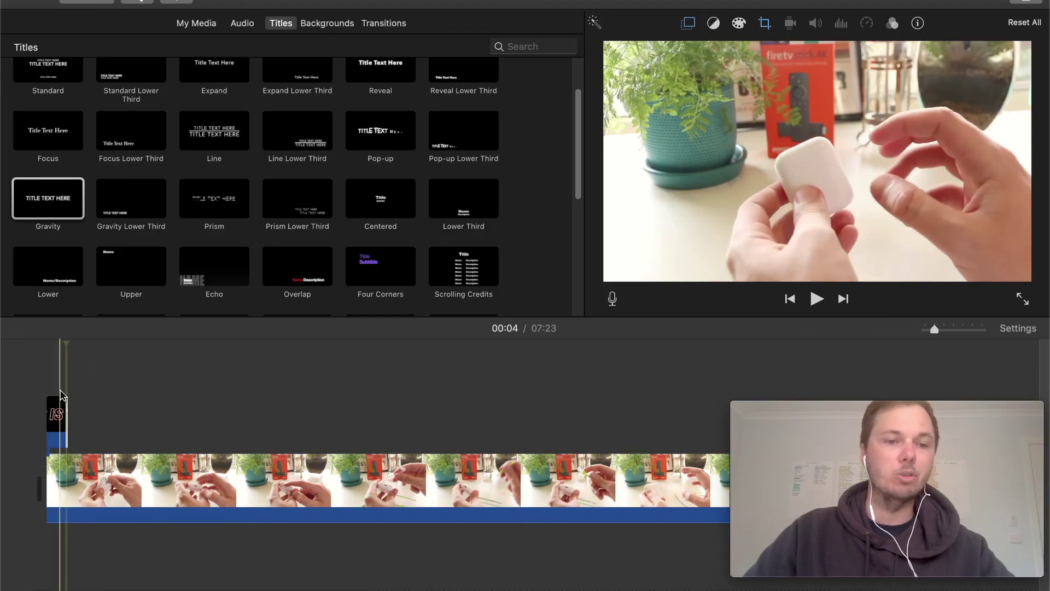
pyautogui.press('space')
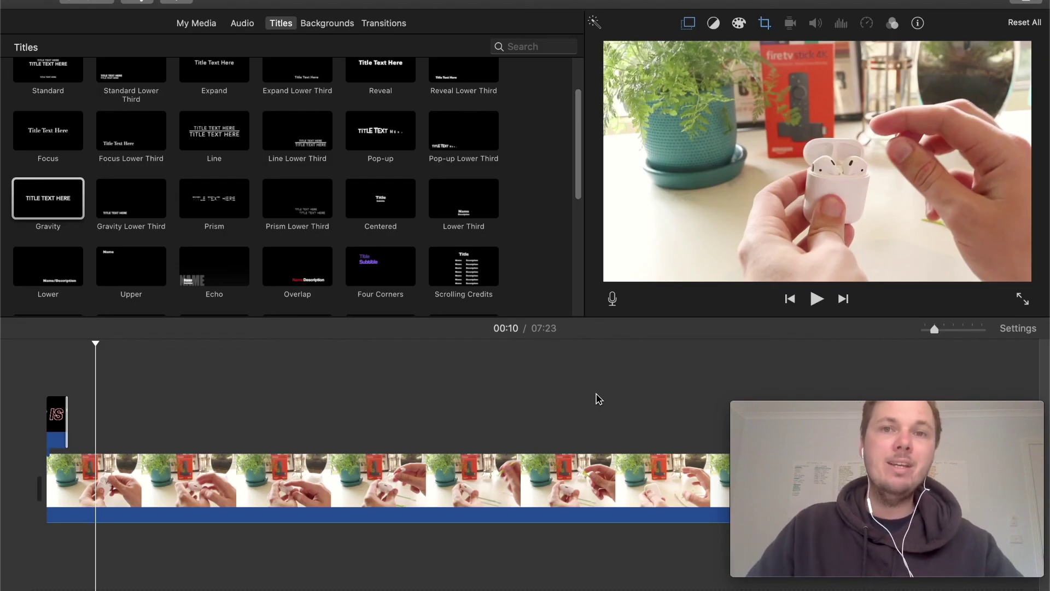
pyautogui.scroll(3, 379, 181)
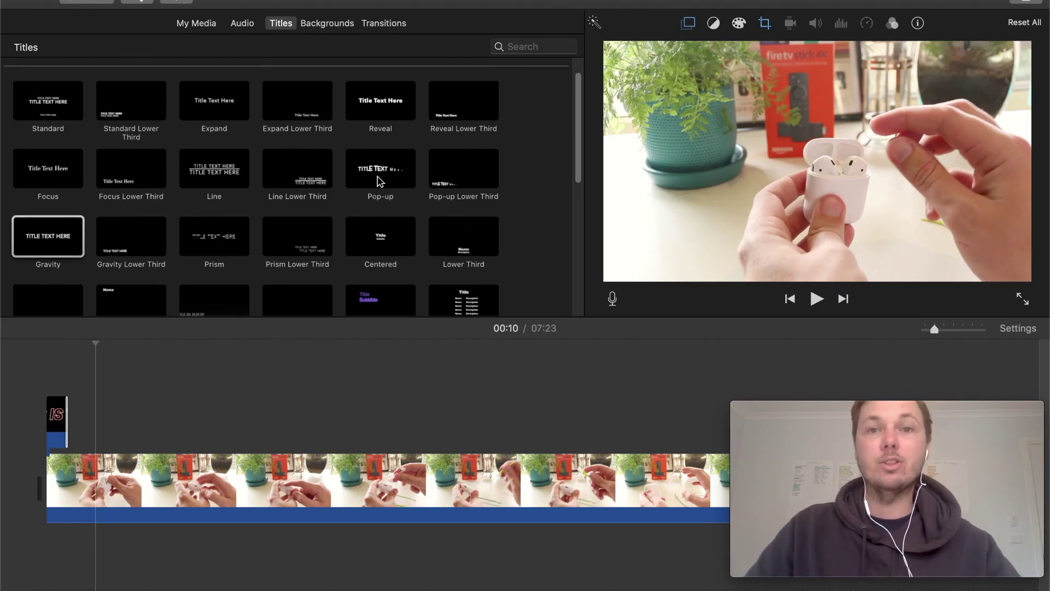